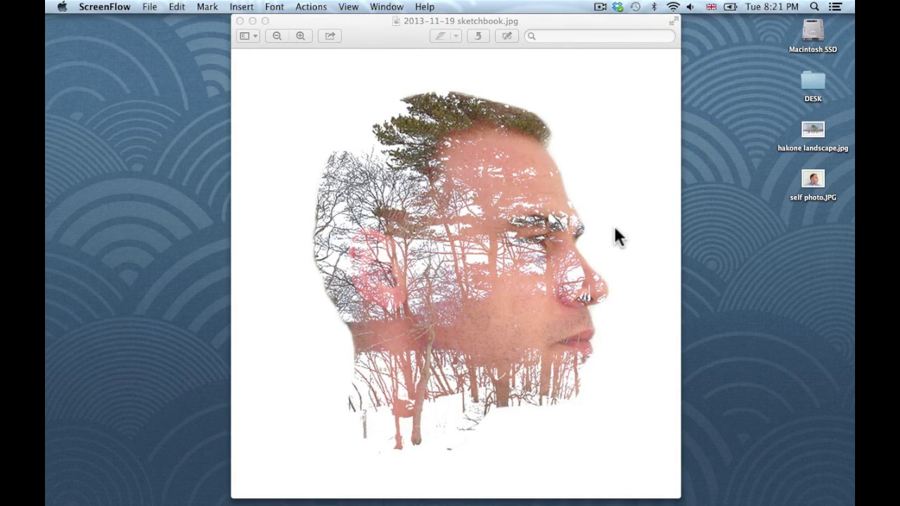
# Step: Bring the Preview window showing 2013-11-19 sketchbook.jpg to the front so it can be quit
pyautogui.click(374, 28)
pyautogui.press('super+q')
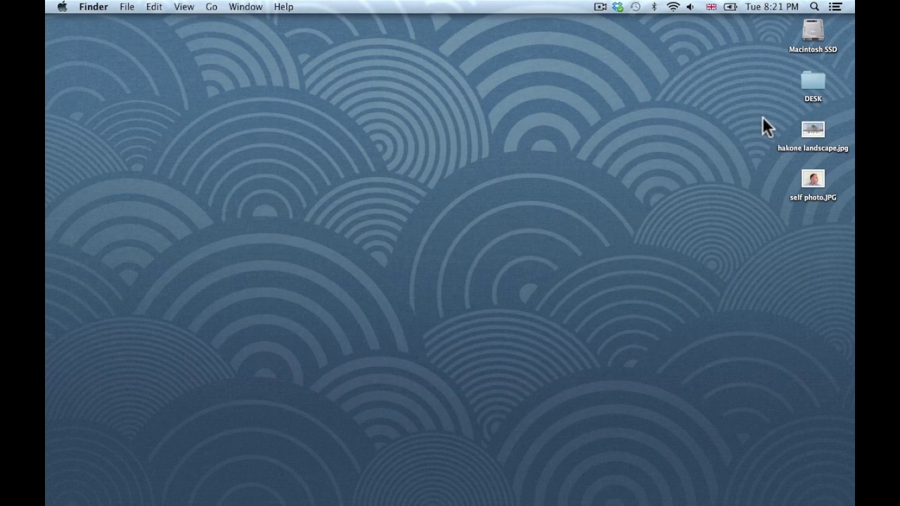
pyautogui.moveTo(763, 118); pyautogui.dragTo(823, 199)
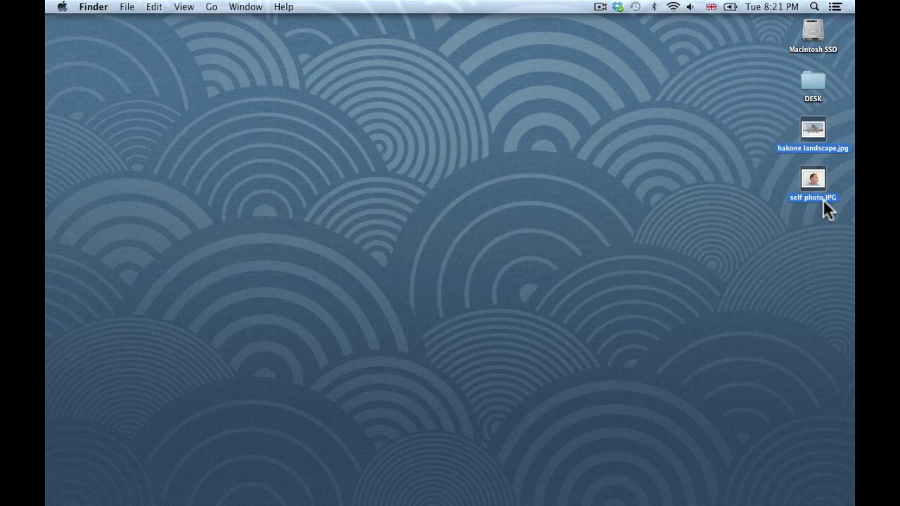
pyautogui.press('super+o')
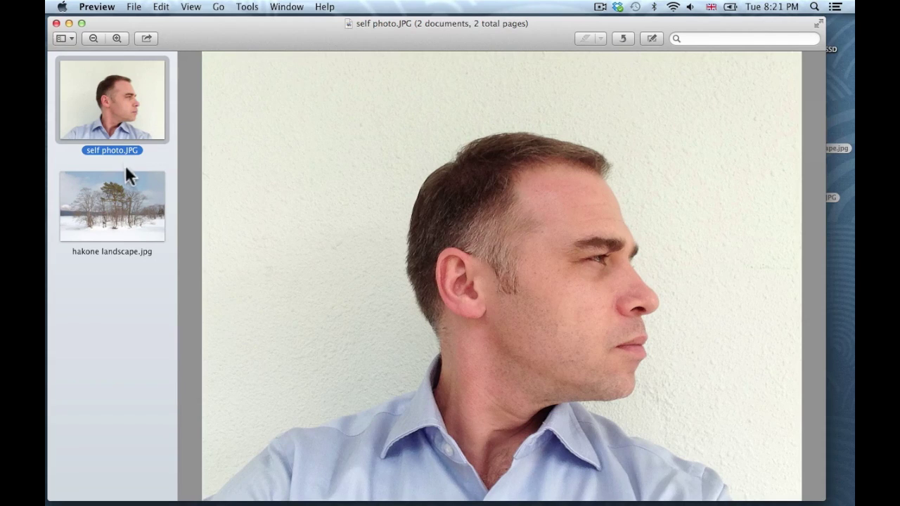
pyautogui.click(122, 200)
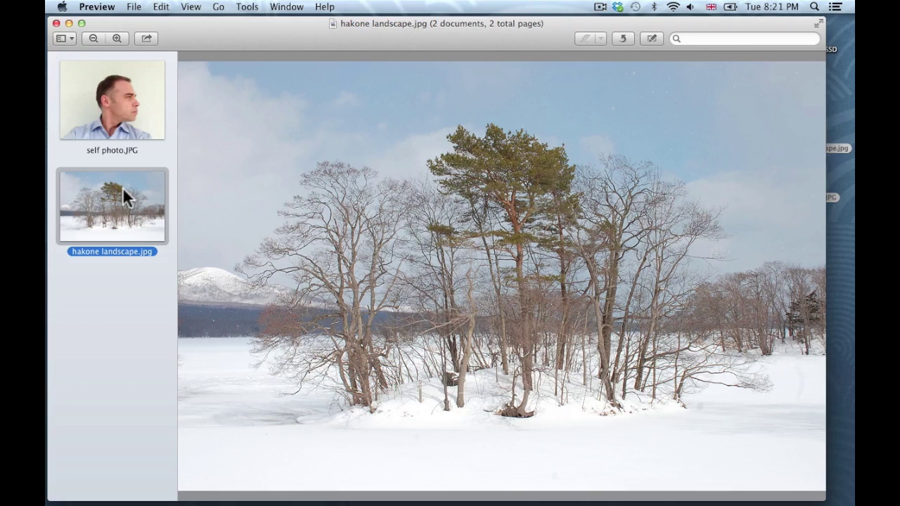
pyautogui.press('super+q')
pyautogui.click(545, 189)
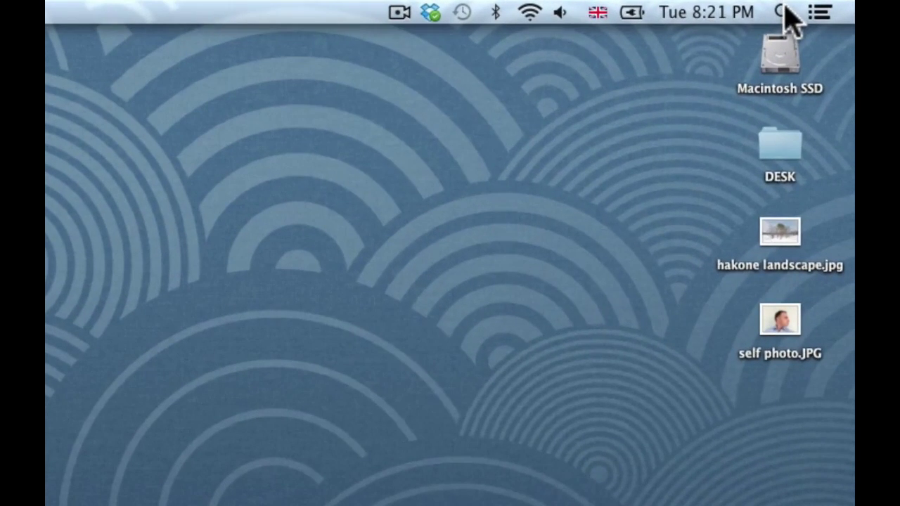
# Step: Search Spotlight for 'phot' and launch Adobe Photoshop CS5 from the results
pyautogui.click(782, 12)
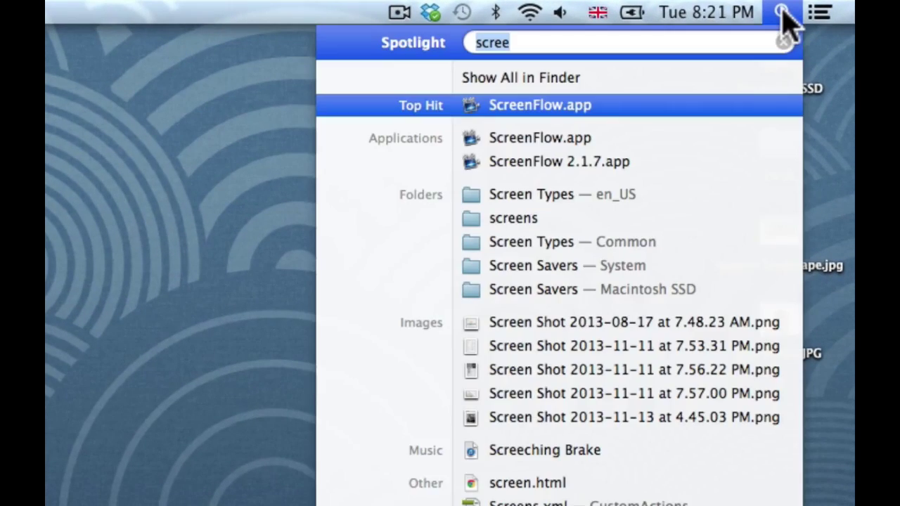
pyautogui.write('phot')
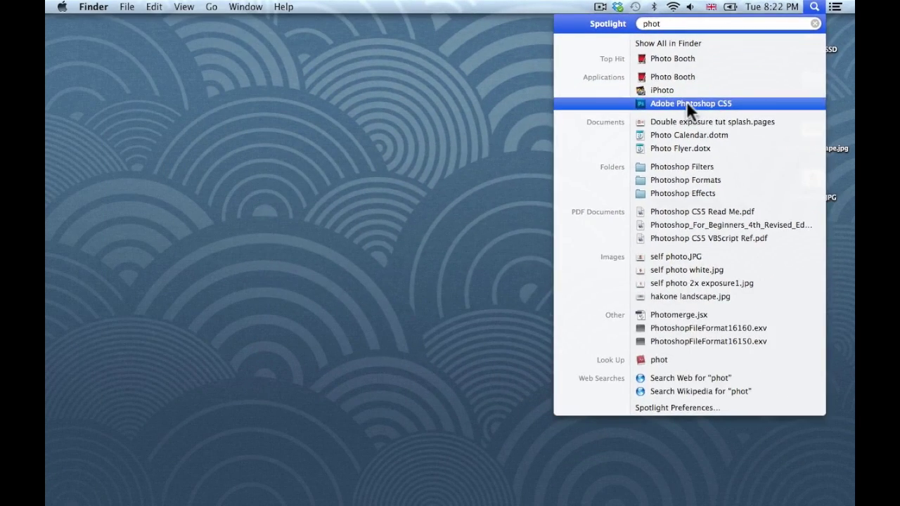
pyautogui.click(687, 104)
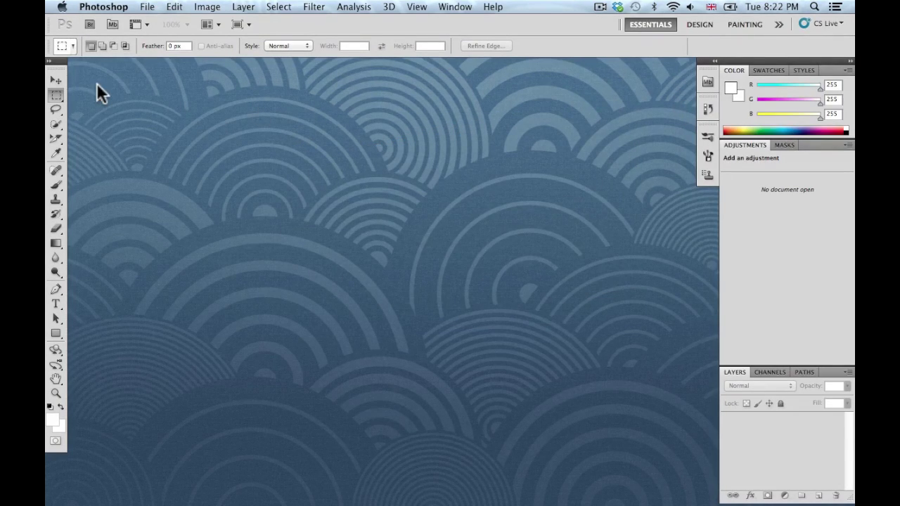
pyautogui.click(48, 62)
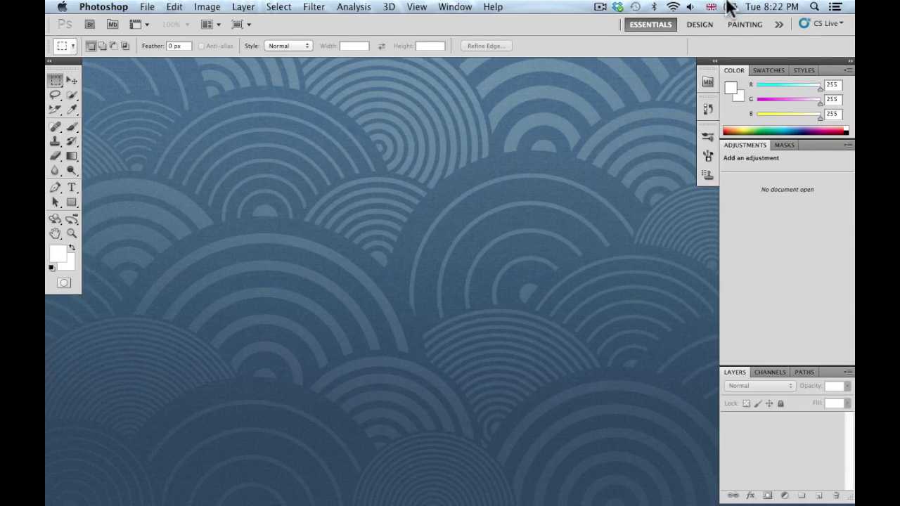
pyautogui.click(850, 62)
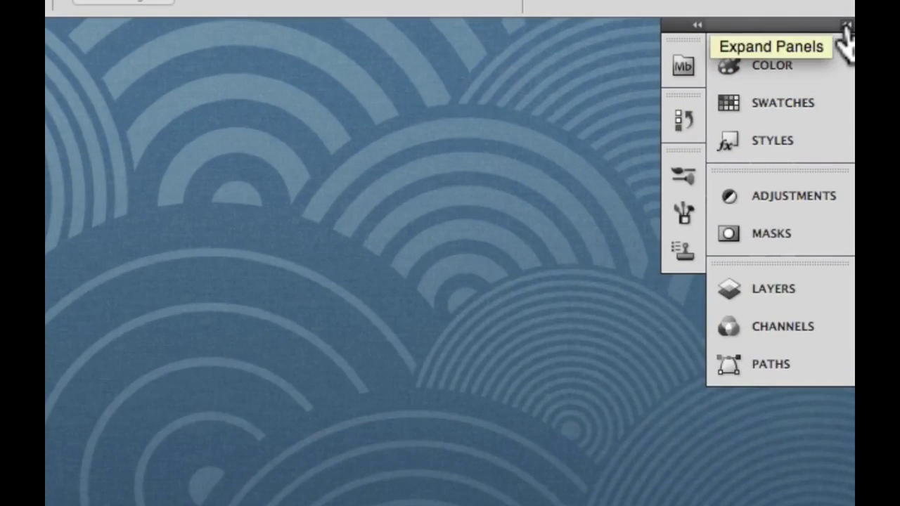
pyautogui.click(845, 27)
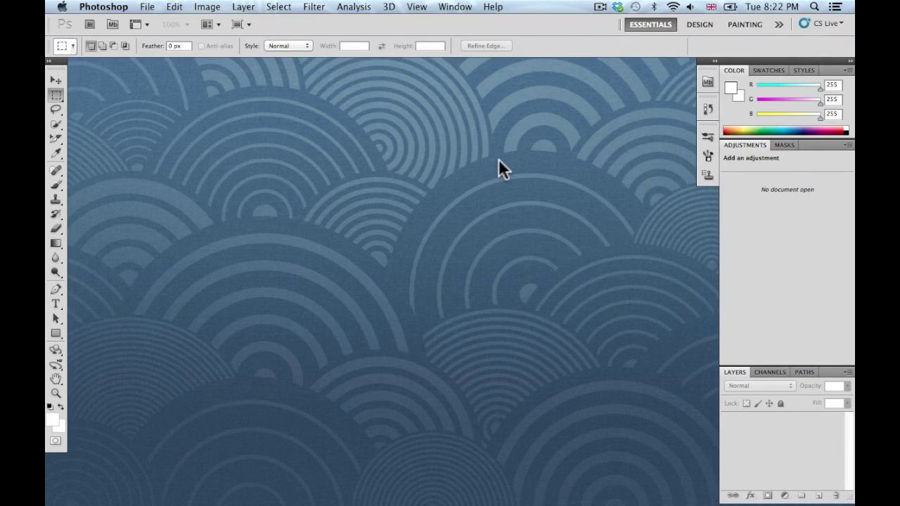
pyautogui.press('super+h')
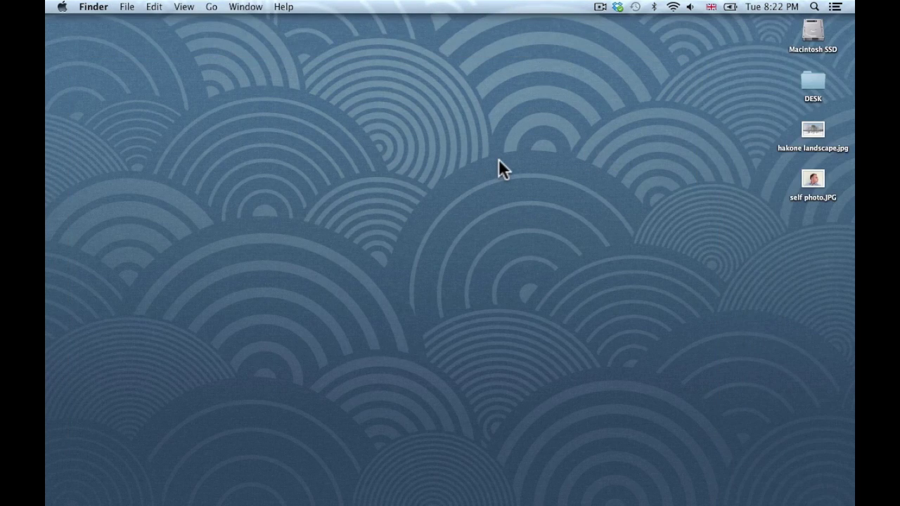
# Step: Open self photo.JPG and hakone landscape.jpg in Photoshop, with self photo.JPG in front
pyautogui.click(814, 180)
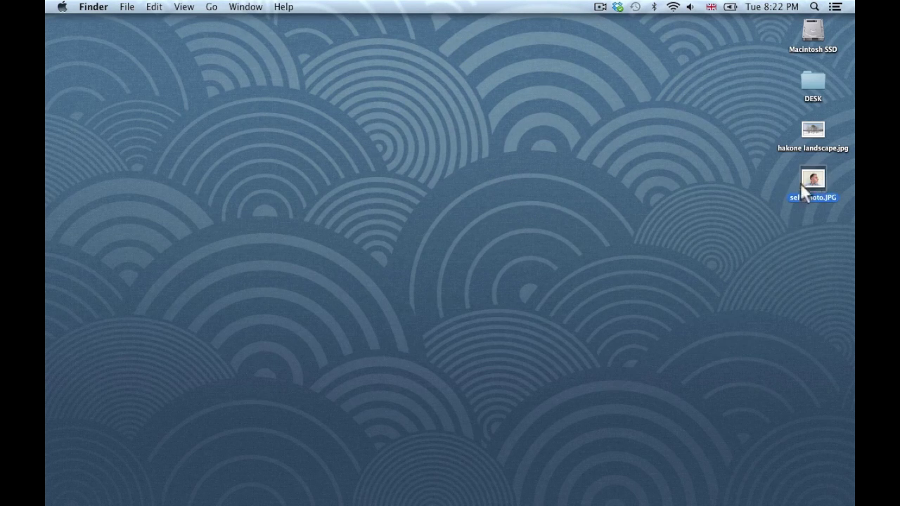
pyautogui.moveTo(805, 193); pyautogui.dragTo(729, 491)
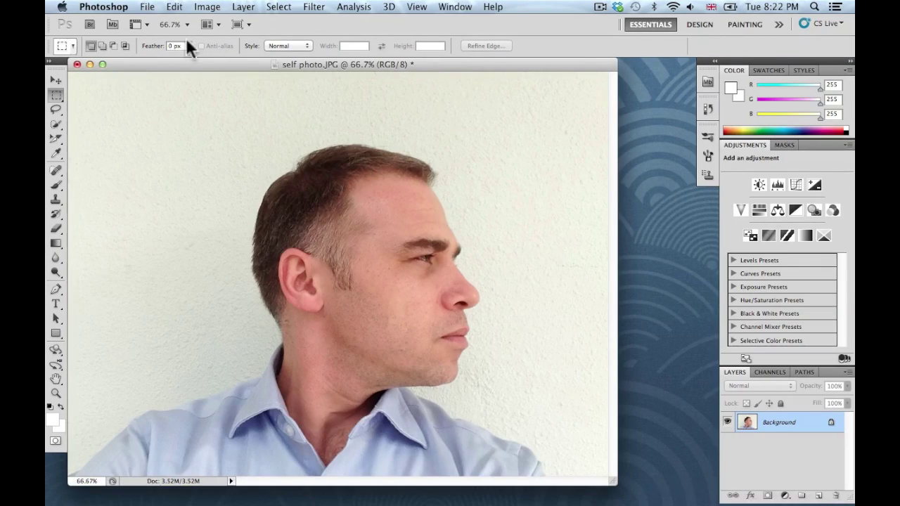
pyautogui.click(148, 7)
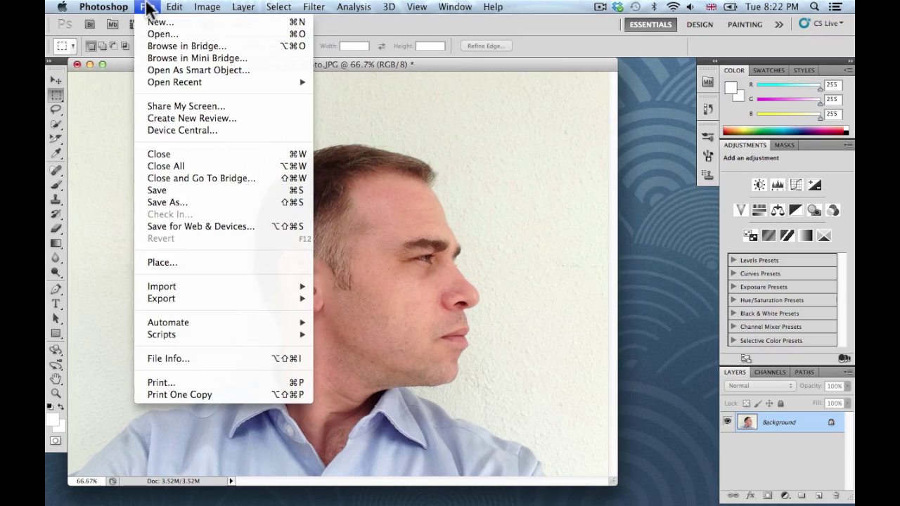
pyautogui.click(152, 31)
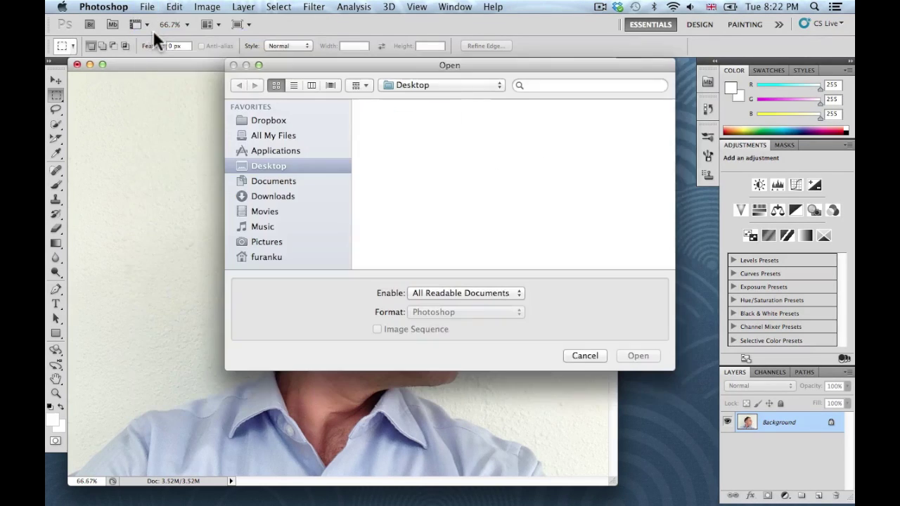
pyautogui.doubleClick(482, 121)
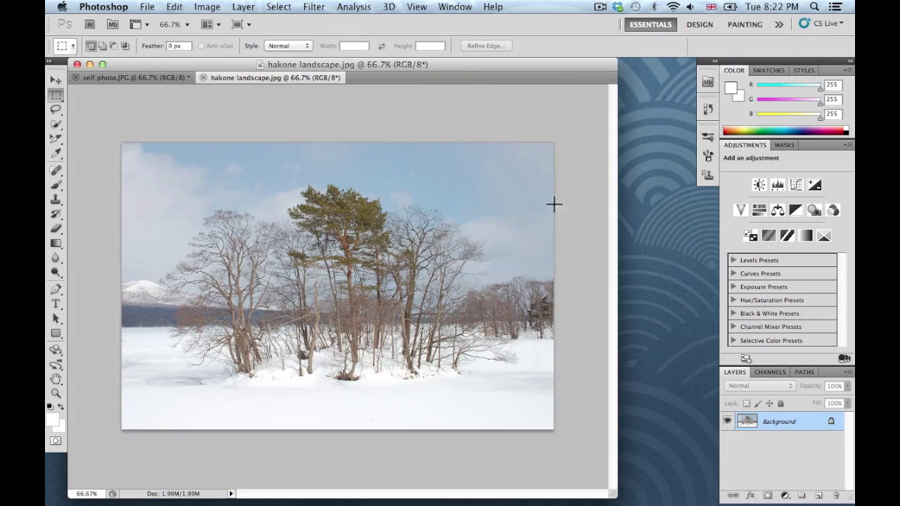
pyautogui.click(165, 76)
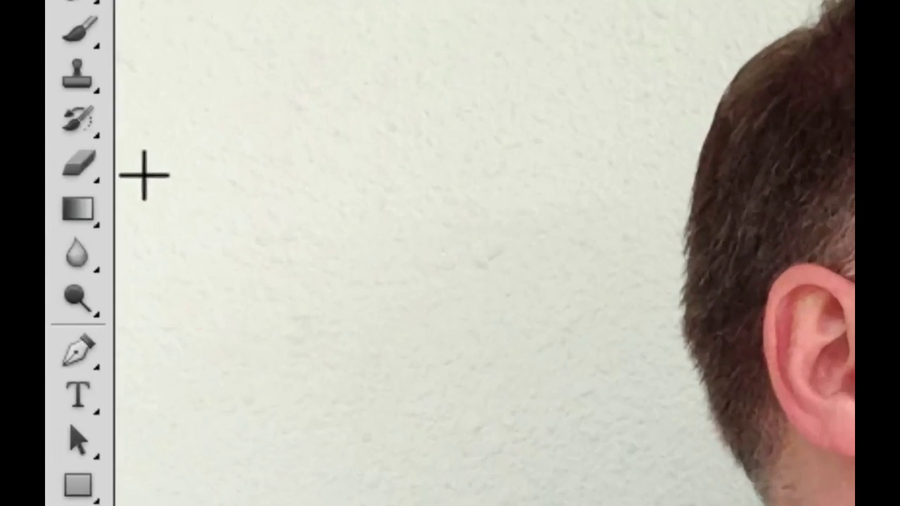
# Step: Try the Background Eraser Tool, then settle on the standard Eraser Tool
pyautogui.click(57, 229)
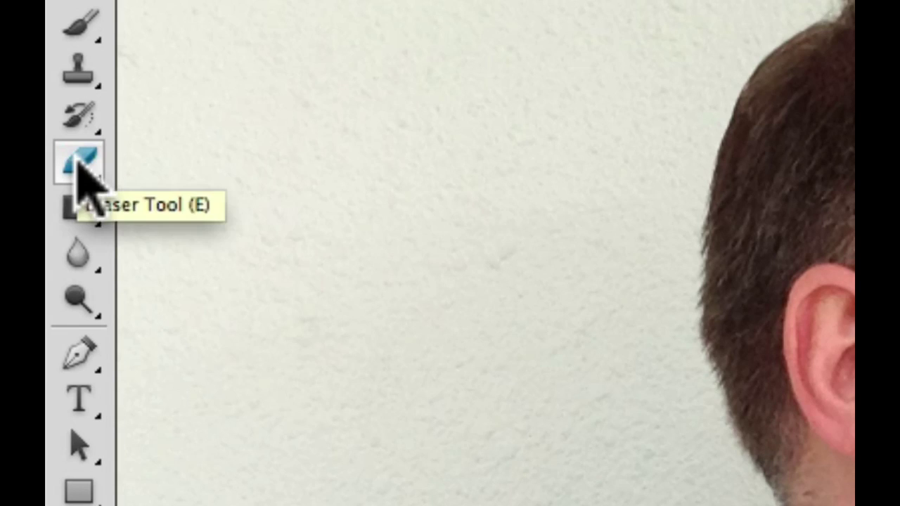
pyautogui.click(79, 163)
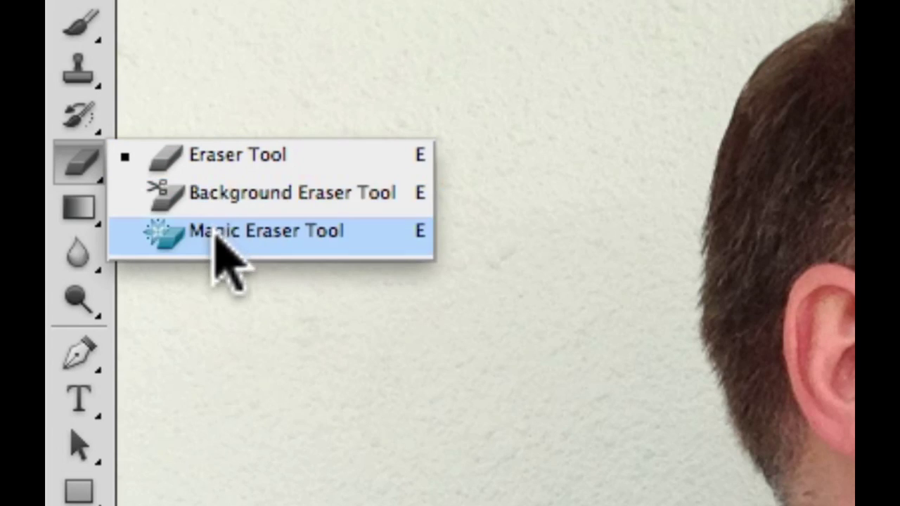
pyautogui.click(218, 197)
pyautogui.rightClick(81, 186)
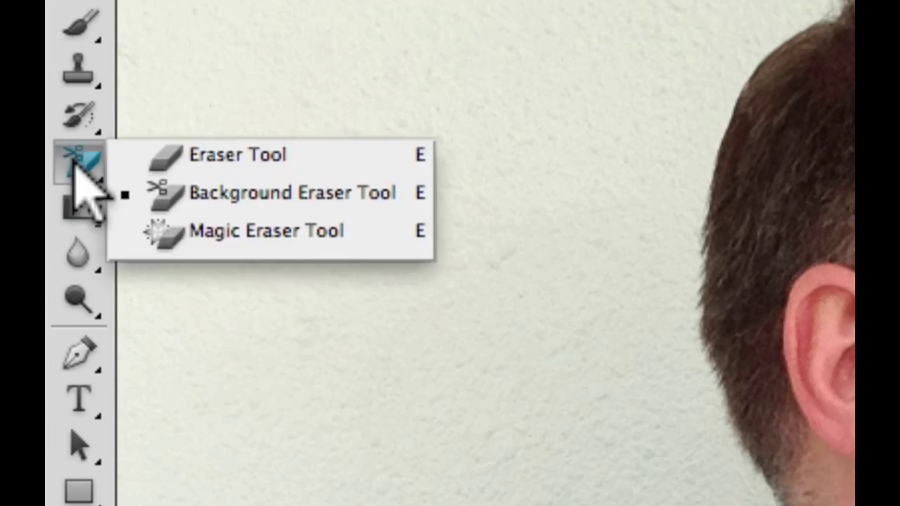
pyautogui.click(180, 156)
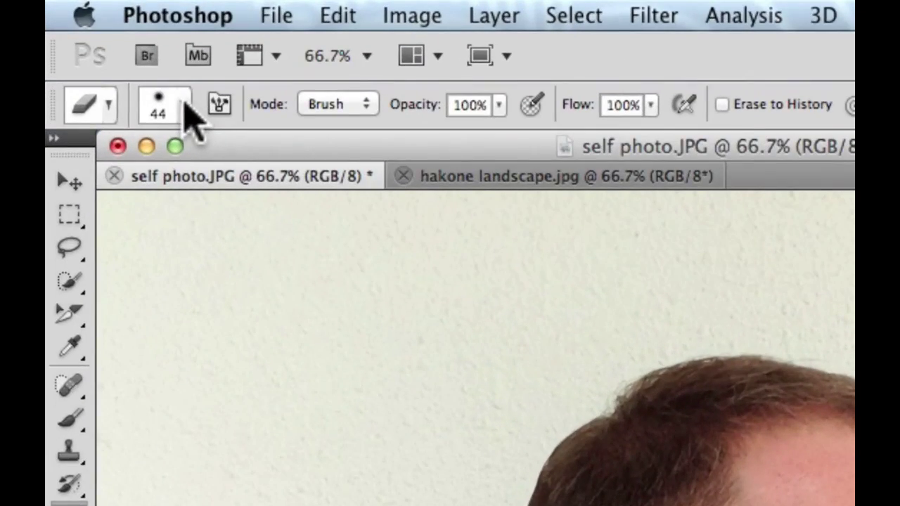
# Step: In the Brush Preset picker, set the eraser to 164 px with 100% hardness
pyautogui.click(185, 102)
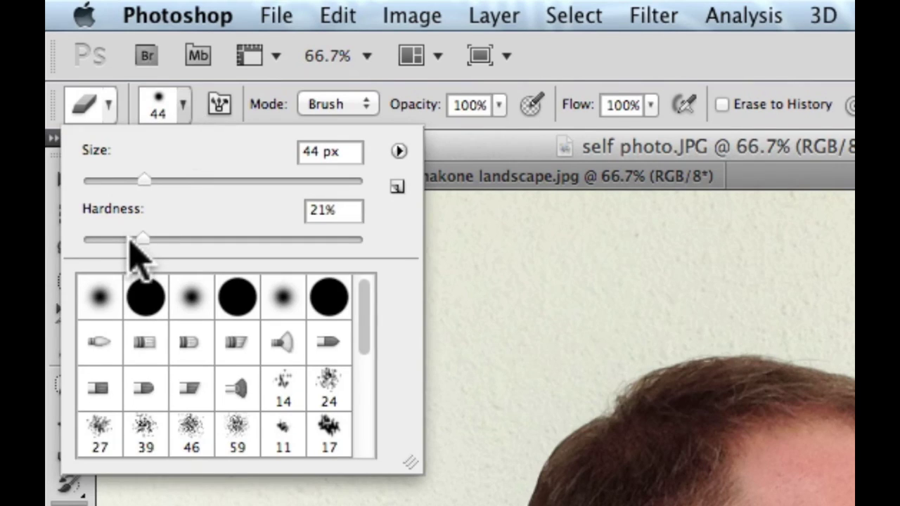
pyautogui.moveTo(146, 241); pyautogui.dragTo(412, 255)
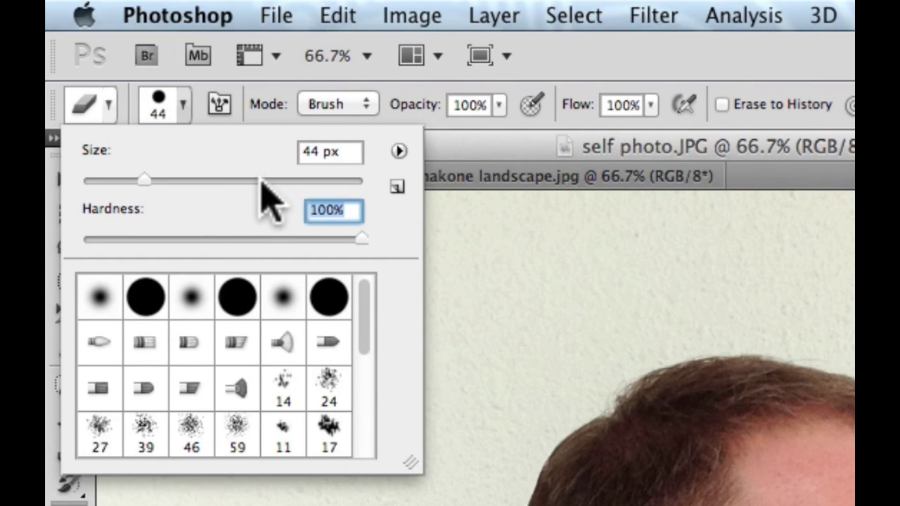
pyautogui.moveTo(257, 181); pyautogui.dragTo(268, 194)
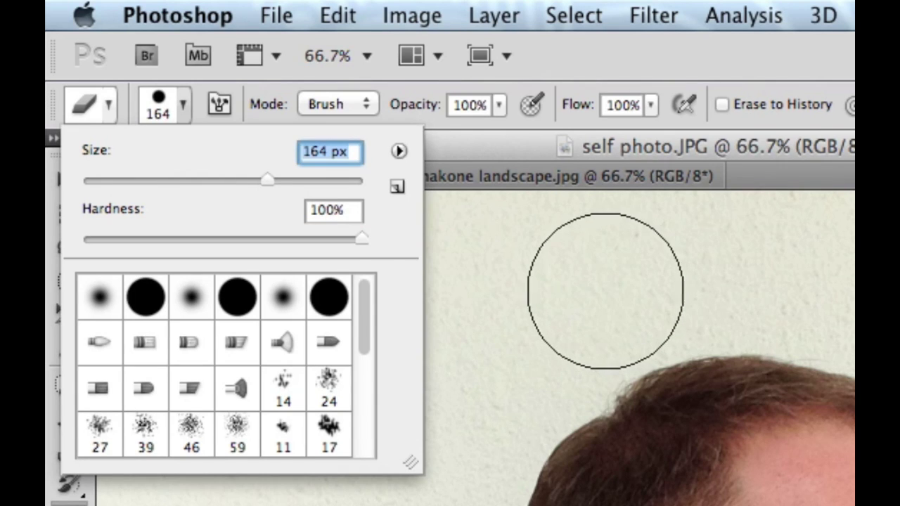
pyautogui.click(186, 109)
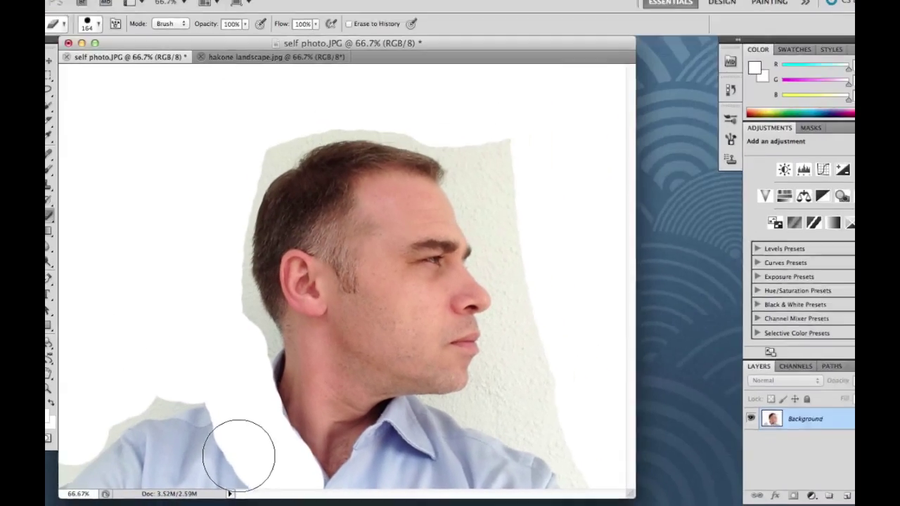
# Step: Erase the blue shoulder and the wall above and left of the hair, then undo the stroke beside the ear
pyautogui.moveTo(239, 453)
pyautogui.mouseDown()
pyautogui.moveTo(223, 437)
pyautogui.moveTo(152, 409)
pyautogui.moveTo(101, 436)
pyautogui.moveTo(99, 461)
pyautogui.moveTo(208, 472)
pyautogui.moveTo(80, 491)
pyautogui.mouseUp()
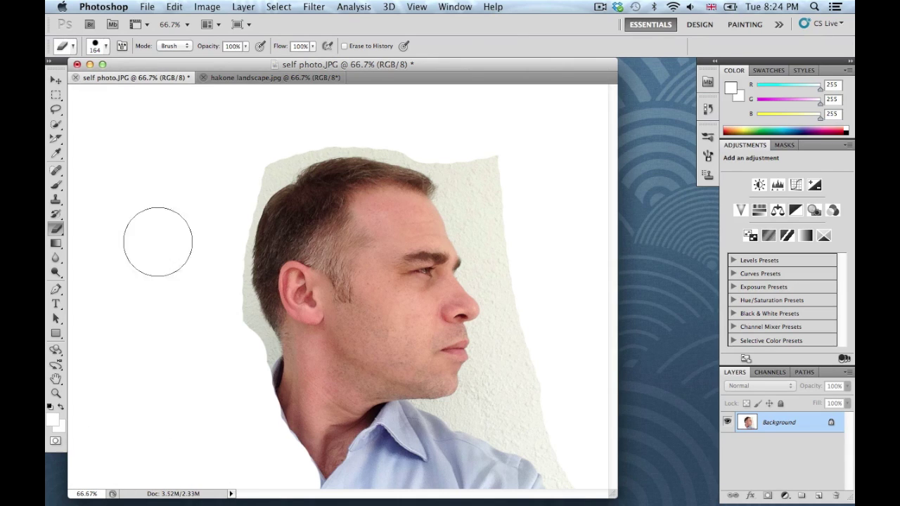
pyautogui.moveTo(269, 150); pyautogui.dragTo(263, 154)
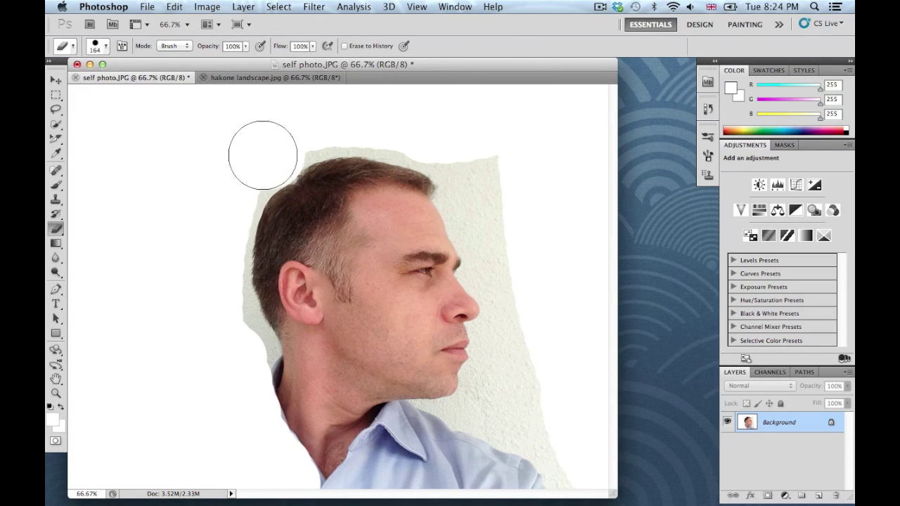
pyautogui.moveTo(232, 197)
pyautogui.mouseDown()
pyautogui.moveTo(221, 223)
pyautogui.moveTo(249, 266)
pyautogui.mouseUp()
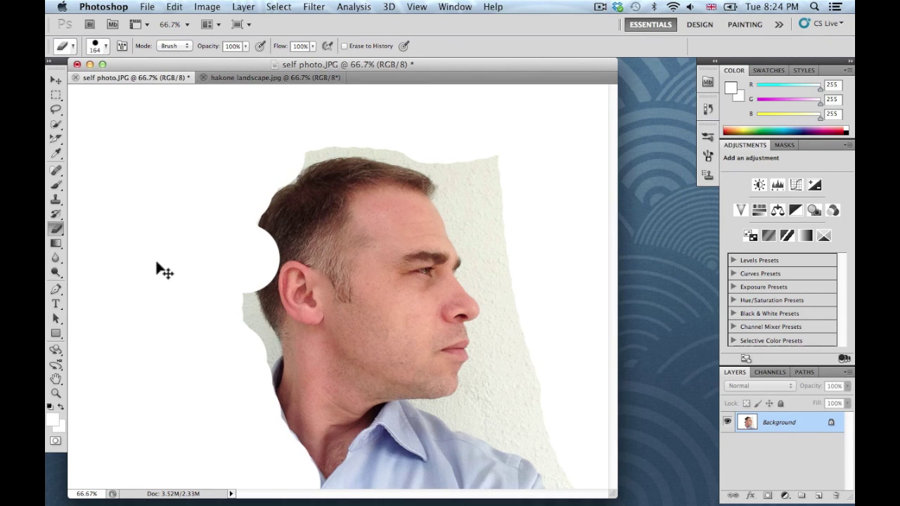
pyautogui.press('super+z')
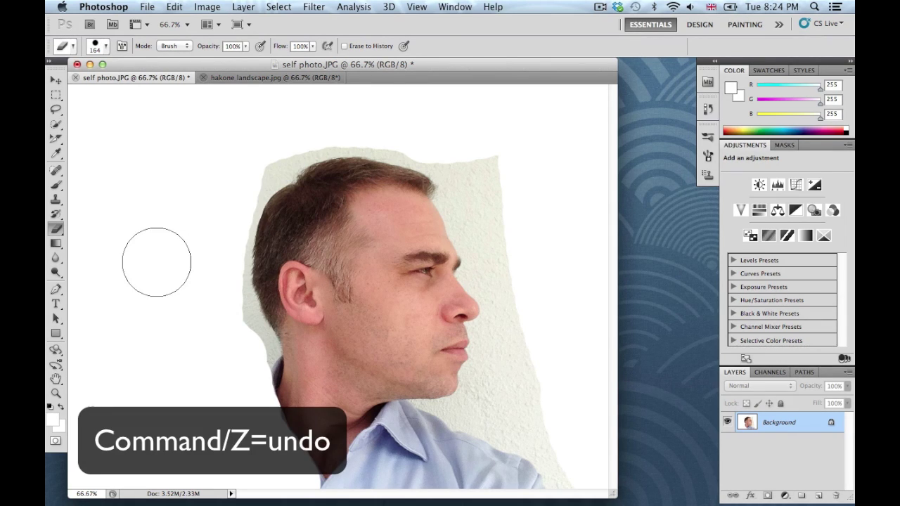
# Step: Erase the cream background beside the top-left hair and above the forehead to white
pyautogui.click(180, 7)
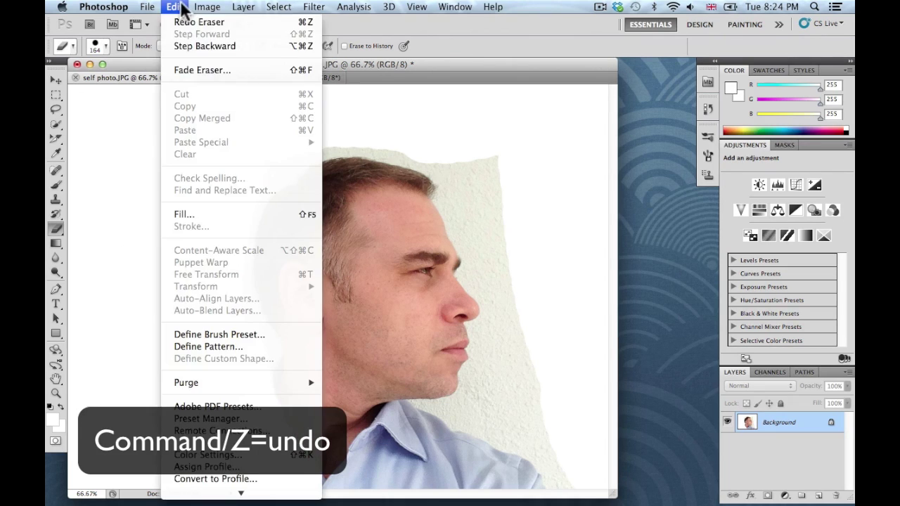
pyautogui.click(142, 208)
pyautogui.moveTo(283, 143)
pyautogui.mouseDown()
pyautogui.moveTo(241, 180)
pyautogui.moveTo(215, 235)
pyautogui.moveTo(214, 304)
pyautogui.moveTo(246, 363)
pyautogui.mouseUp()
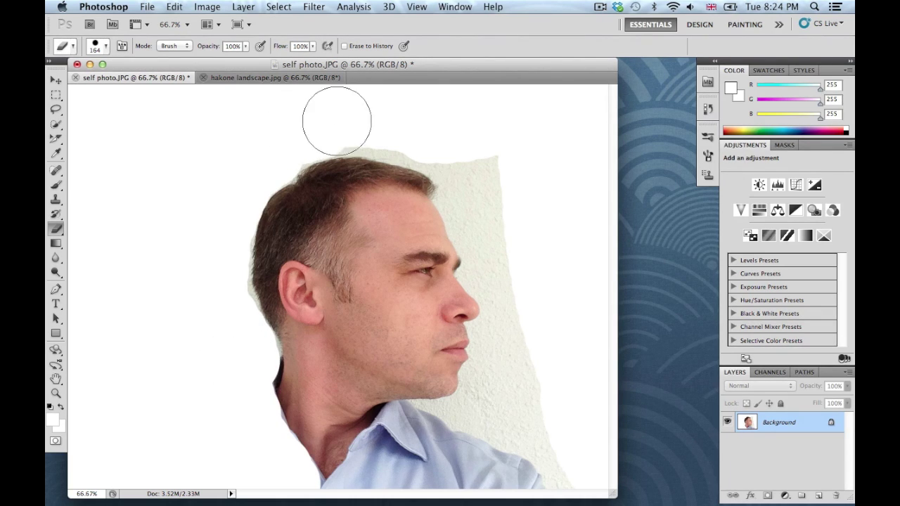
pyautogui.moveTo(435, 138)
pyautogui.mouseDown()
pyautogui.moveTo(461, 151)
pyautogui.moveTo(494, 270)
pyautogui.moveTo(516, 305)
pyautogui.moveTo(494, 382)
pyautogui.moveTo(468, 427)
pyautogui.moveTo(405, 433)
pyautogui.moveTo(361, 481)
pyautogui.moveTo(528, 422)
pyautogui.mouseUp()
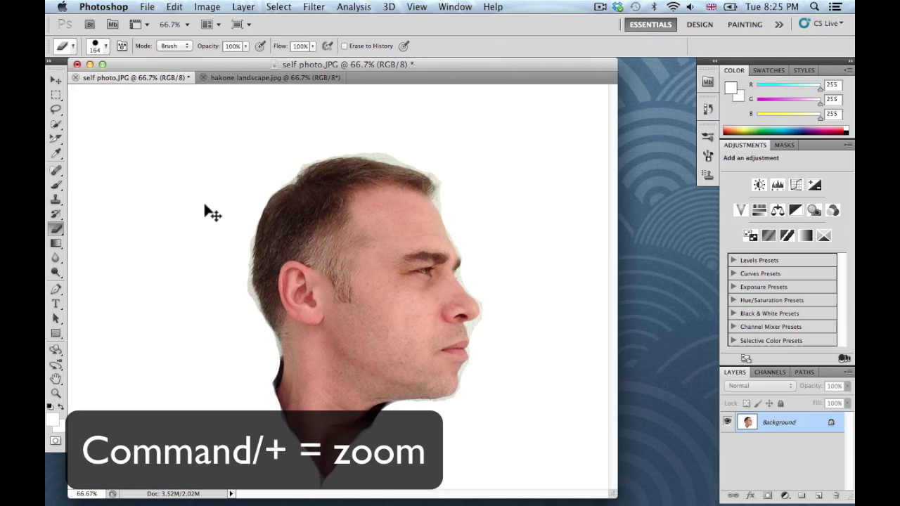
pyautogui.press('super+plus')
pyautogui.press('super+plus')
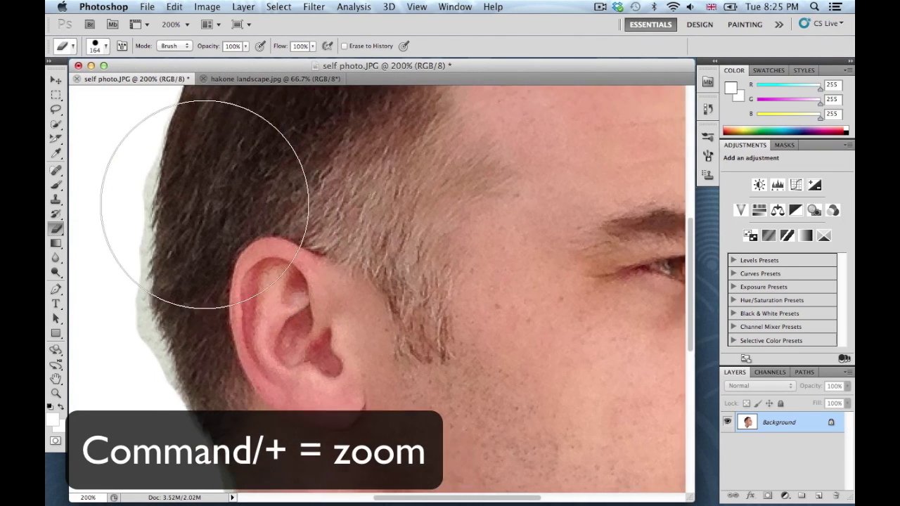
# Step: Zoom in and set the eraser brush to 37 px with 33% hardness
pyautogui.scroll(5, 203, 204)
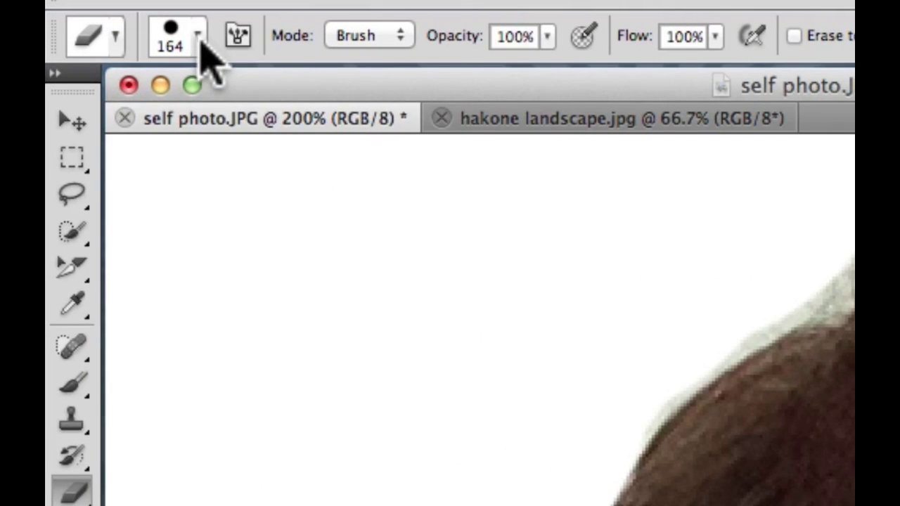
pyautogui.click(105, 47)
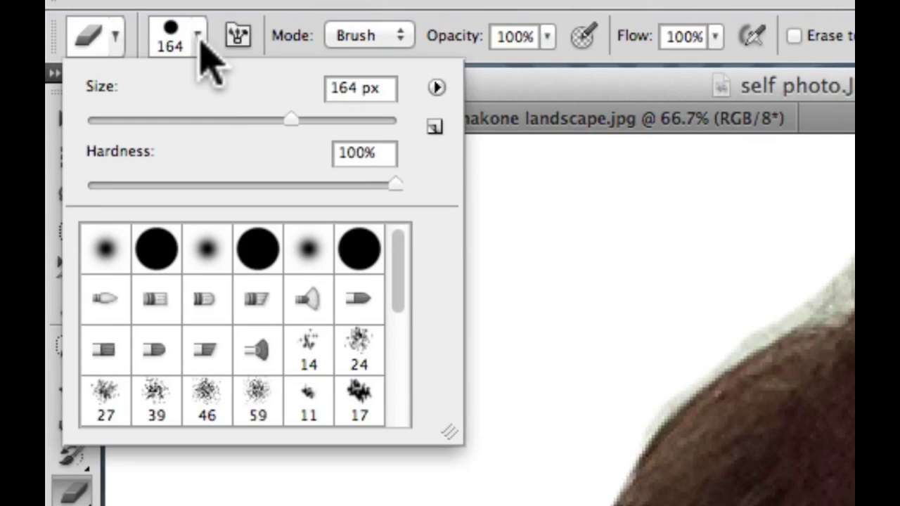
pyautogui.moveTo(295, 120); pyautogui.dragTo(215, 120)
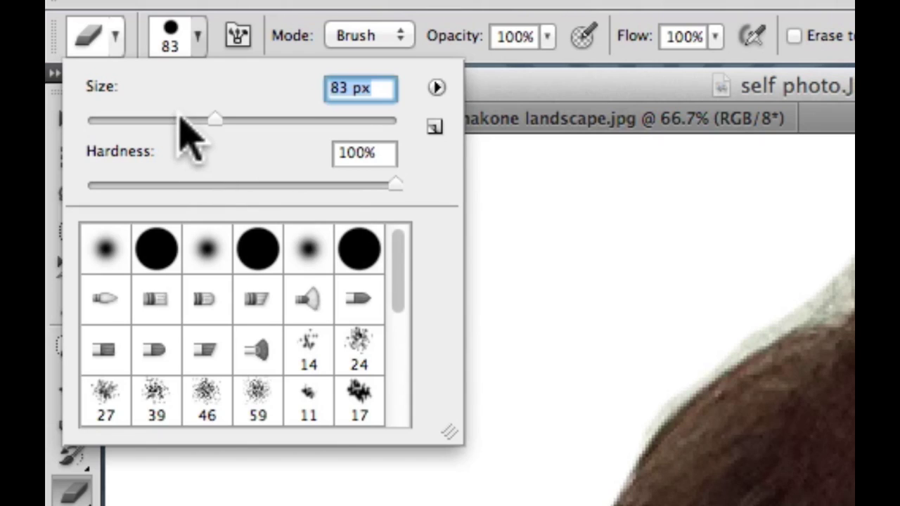
pyautogui.click(180, 118)
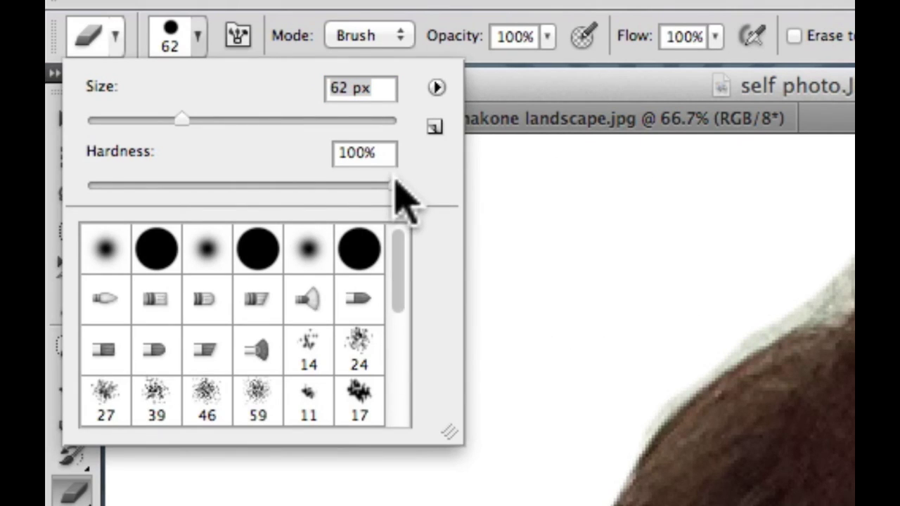
pyautogui.moveTo(394, 186); pyautogui.dragTo(190, 188)
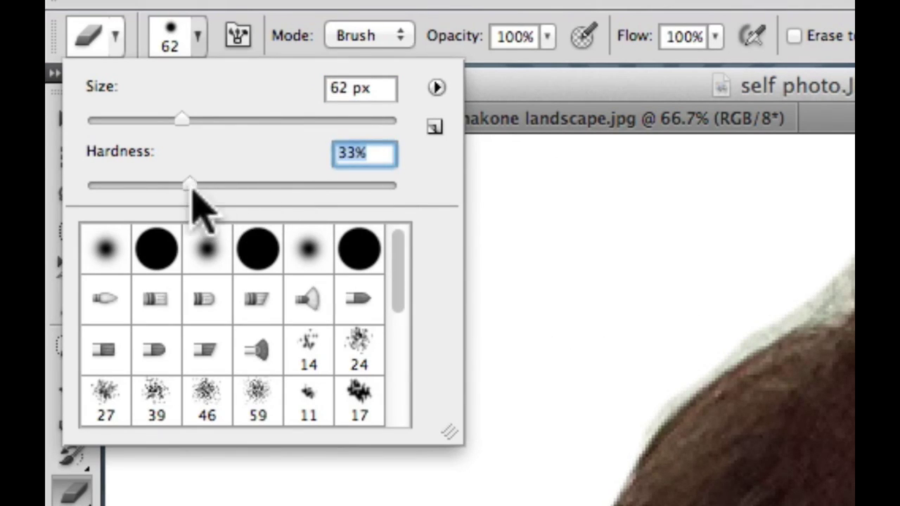
pyautogui.click(143, 119)
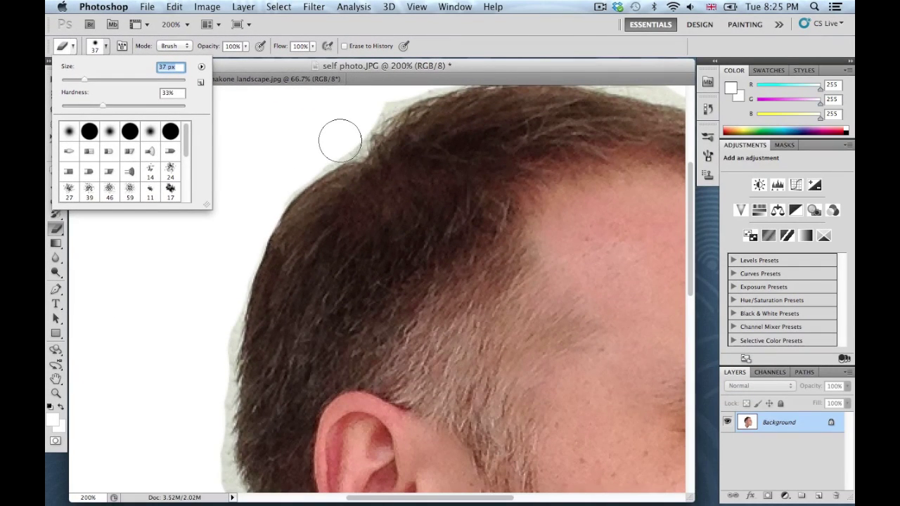
pyautogui.click(782, 272)
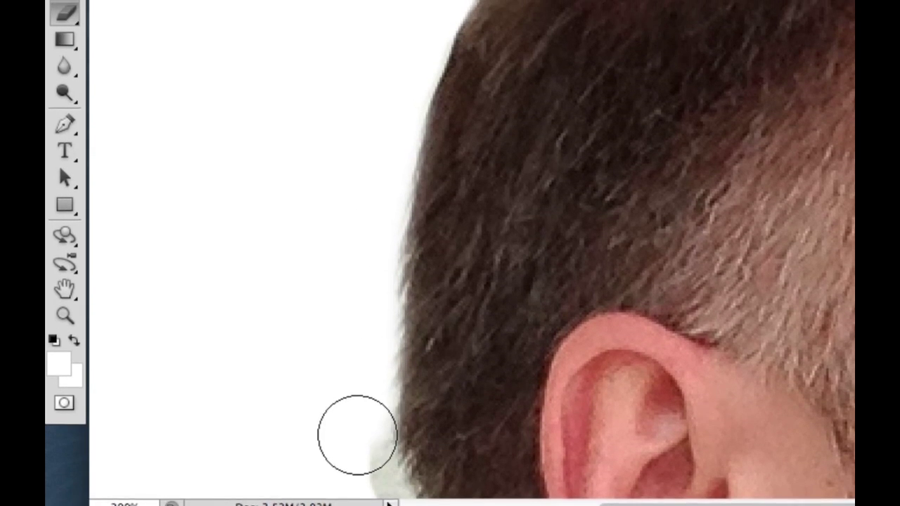
# Step: Erase the grey fringe along the back edge of the hair
pyautogui.scroll(-5, 452, 302)
pyautogui.scroll(-3, 454, 315)
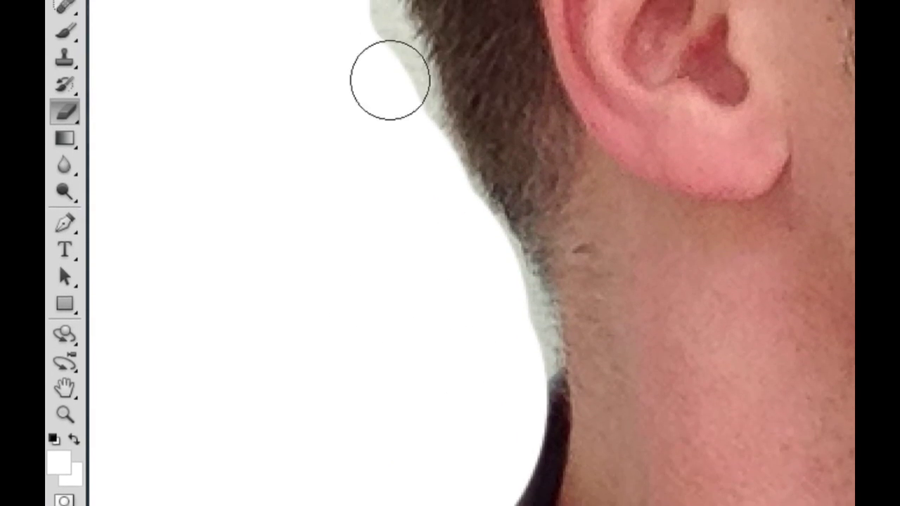
pyautogui.moveTo(358, 12)
pyautogui.mouseDown()
pyautogui.moveTo(422, 174)
pyautogui.moveTo(521, 337)
pyautogui.moveTo(528, 448)
pyautogui.moveTo(522, 502)
pyautogui.moveTo(511, 505)
pyautogui.mouseUp()
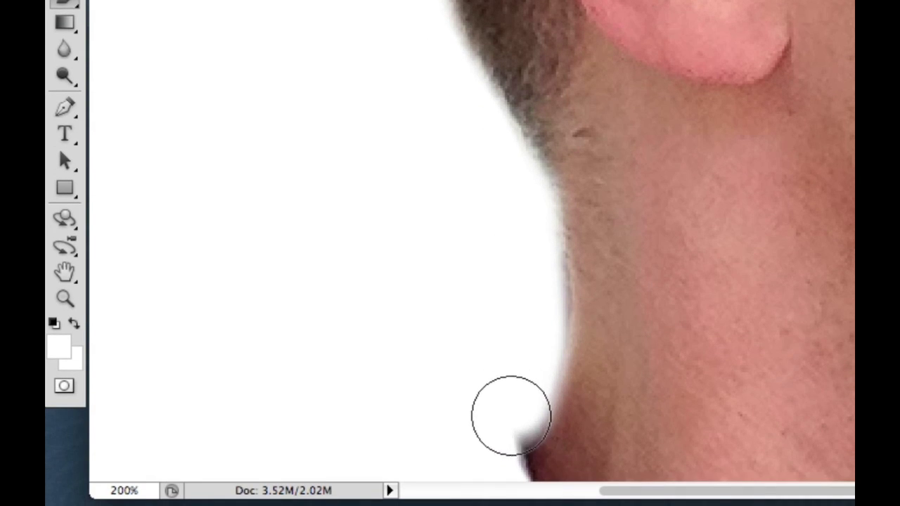
pyautogui.moveTo(511, 415); pyautogui.dragTo(506, 422)
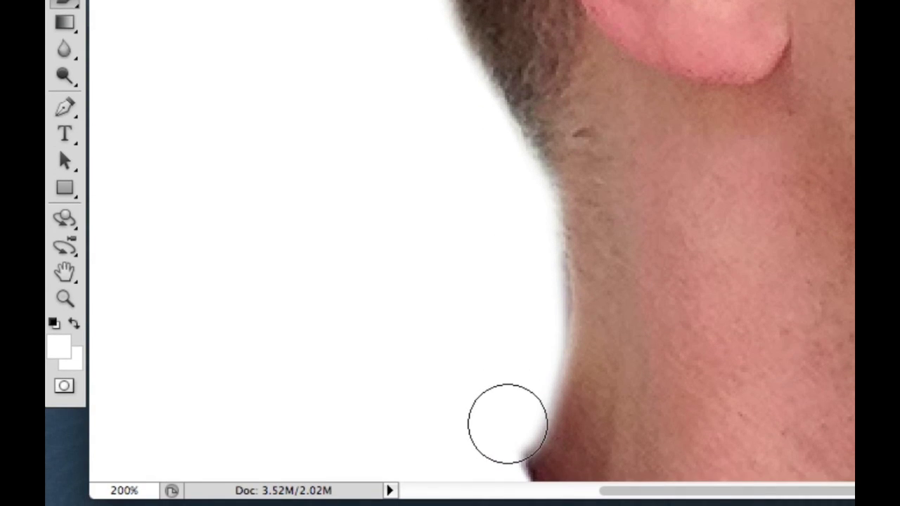
pyautogui.scroll(-5, 513, 281)
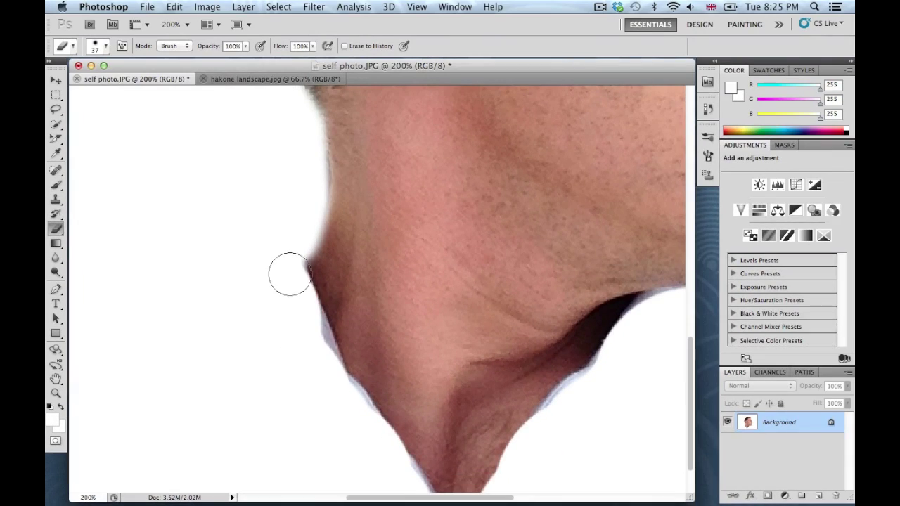
pyautogui.moveTo(289, 273)
pyautogui.mouseDown()
pyautogui.moveTo(348, 409)
pyautogui.moveTo(418, 482)
pyautogui.mouseUp()
pyautogui.scroll(-2, 451, 443)
# Step: Clear the blue-grey fringe at the neck tip, along the right neck edge and under the chin
pyautogui.moveTo(451, 443); pyautogui.dragTo(457, 485)
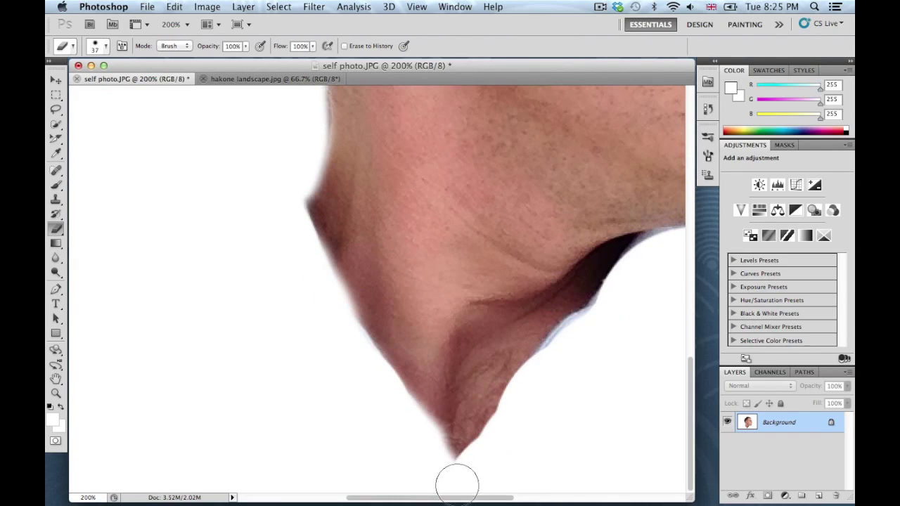
pyautogui.moveTo(623, 293)
pyautogui.mouseDown()
pyautogui.moveTo(555, 363)
pyautogui.moveTo(644, 265)
pyautogui.mouseUp()
pyautogui.scroll(5, 632, 274)
pyautogui.hscroll(5, 632, 274)
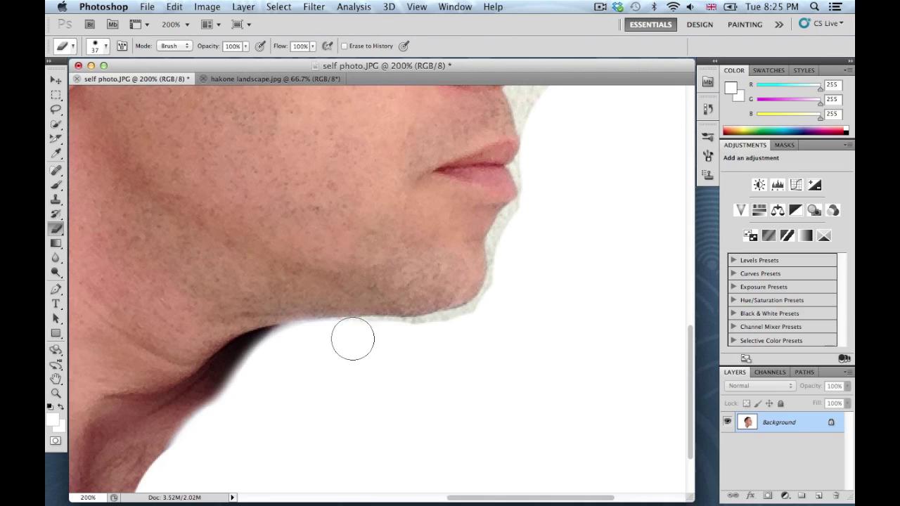
pyautogui.moveTo(394, 337); pyautogui.dragTo(441, 333)
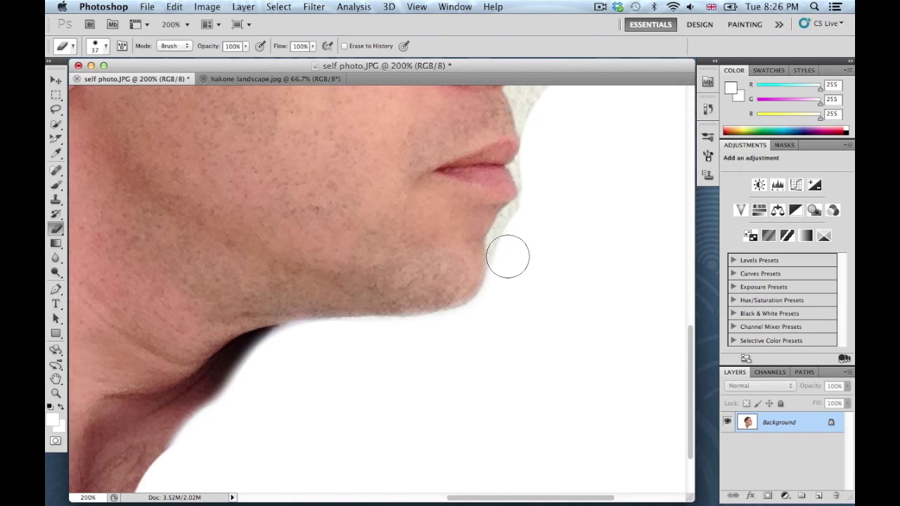
pyautogui.moveTo(505, 241); pyautogui.dragTo(538, 196)
pyautogui.scroll(5, 528, 246)
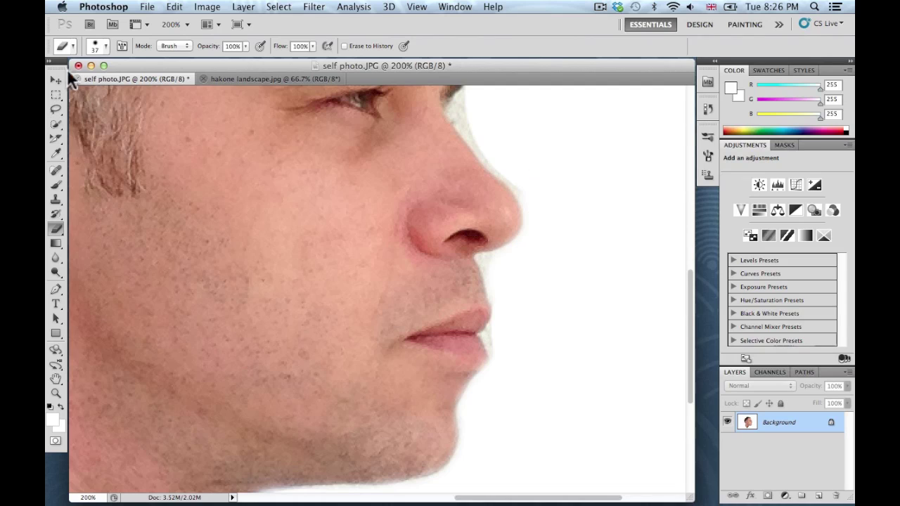
# Step: Set the eraser to 20 px and whiten the fringe from the lip up to the nose
pyautogui.click(105, 45)
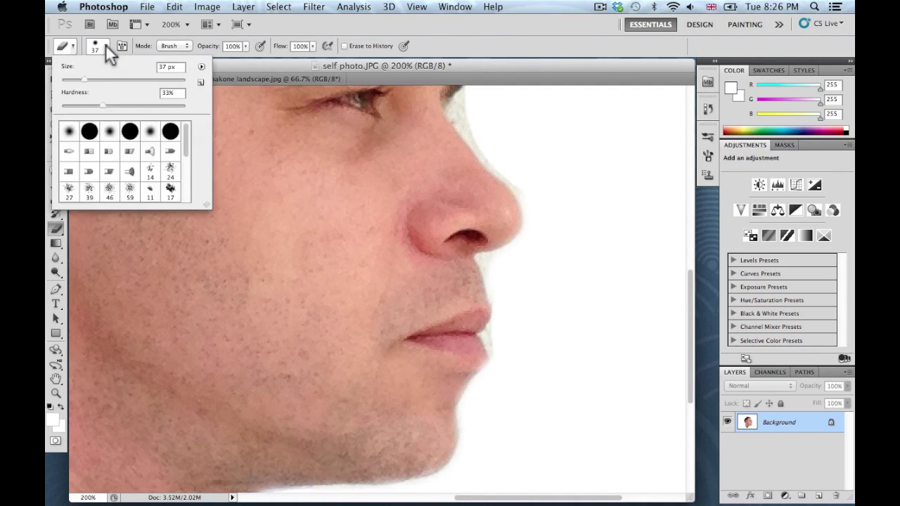
pyautogui.click(73, 79)
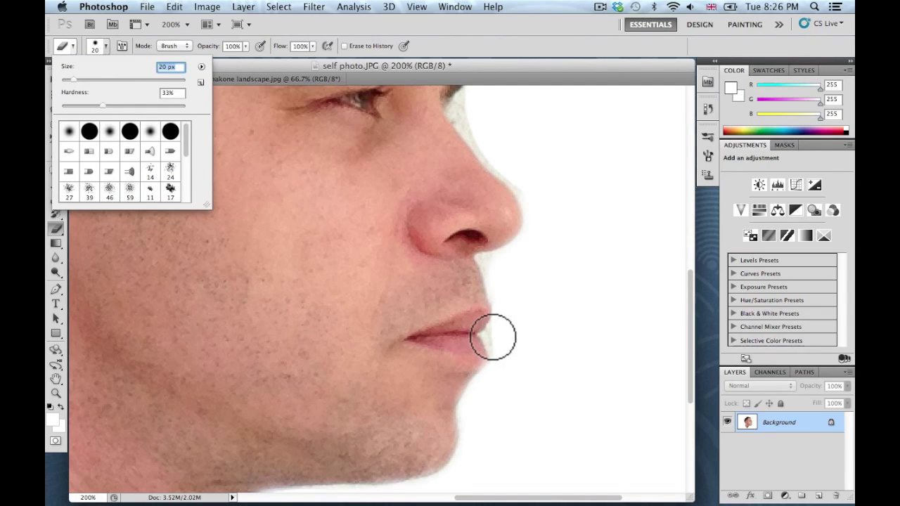
pyautogui.moveTo(493, 337)
pyautogui.mouseDown()
pyautogui.moveTo(498, 342)
pyautogui.moveTo(487, 261)
pyautogui.moveTo(494, 269)
pyautogui.mouseUp()
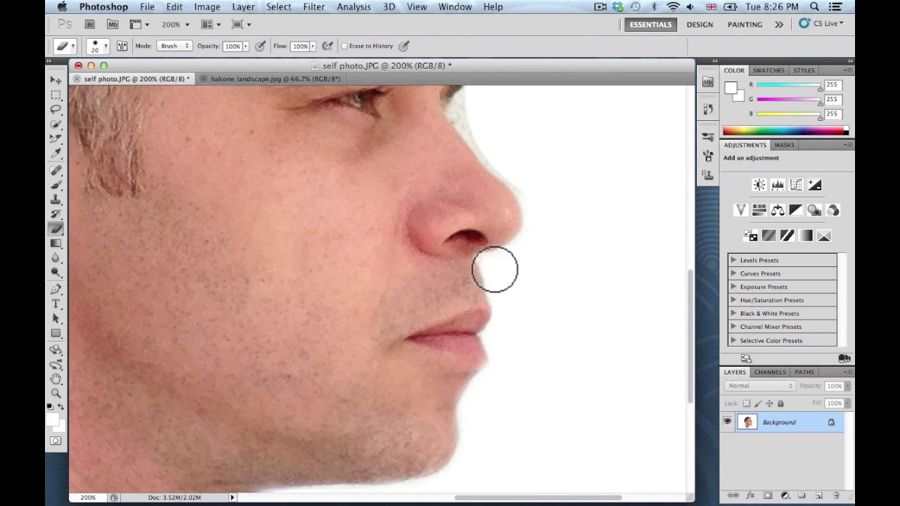
pyautogui.scroll(5, 494, 269)
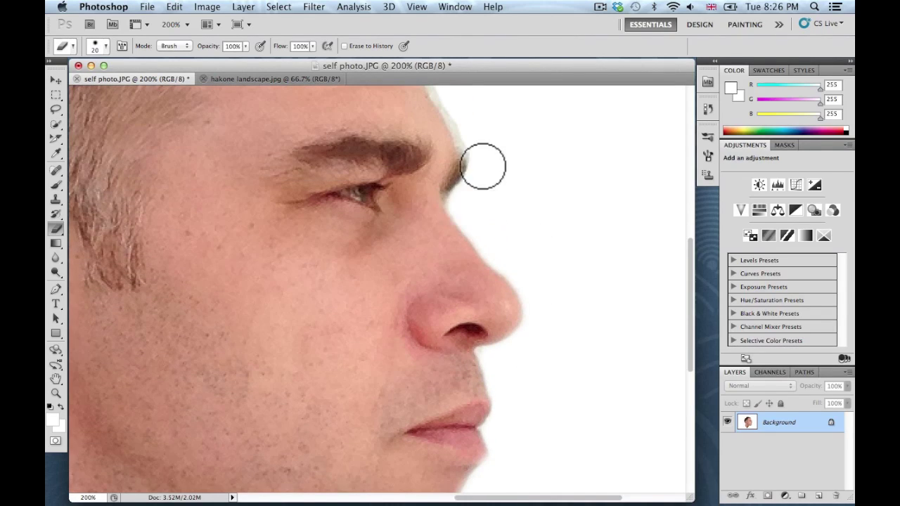
# Step: Erase the remaining fringe along the forehead and hairline, then zoom out
pyautogui.moveTo(482, 166)
pyautogui.mouseDown()
pyautogui.moveTo(478, 343)
pyautogui.moveTo(385, 169)
pyautogui.mouseUp()
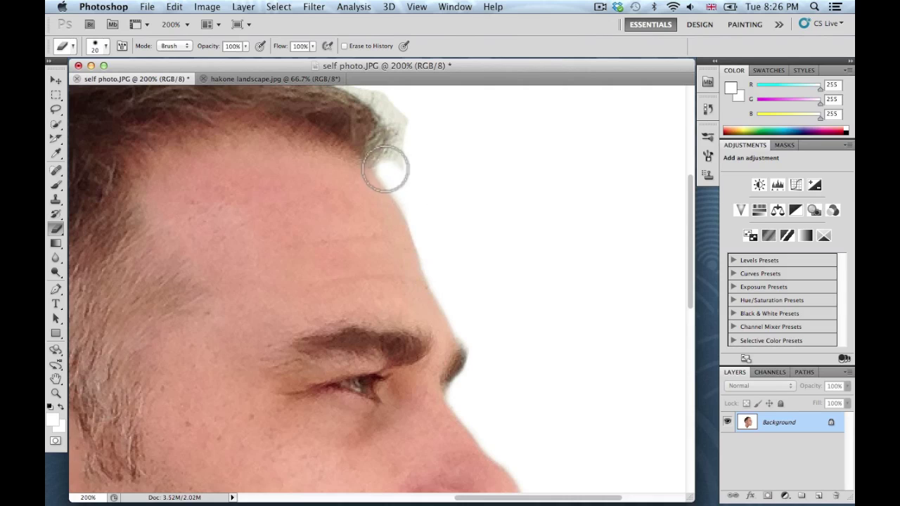
pyautogui.scroll(8, 401, 180)
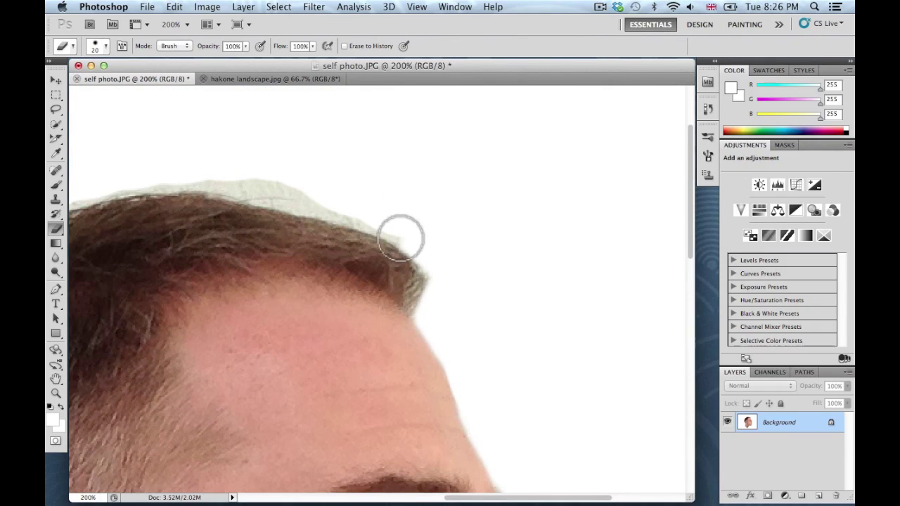
pyautogui.moveTo(401, 238)
pyautogui.mouseDown()
pyautogui.moveTo(281, 197)
pyautogui.moveTo(315, 187)
pyautogui.mouseUp()
pyautogui.hscroll(-5, 421, 211)
pyautogui.moveTo(530, 195); pyautogui.dragTo(493, 204)
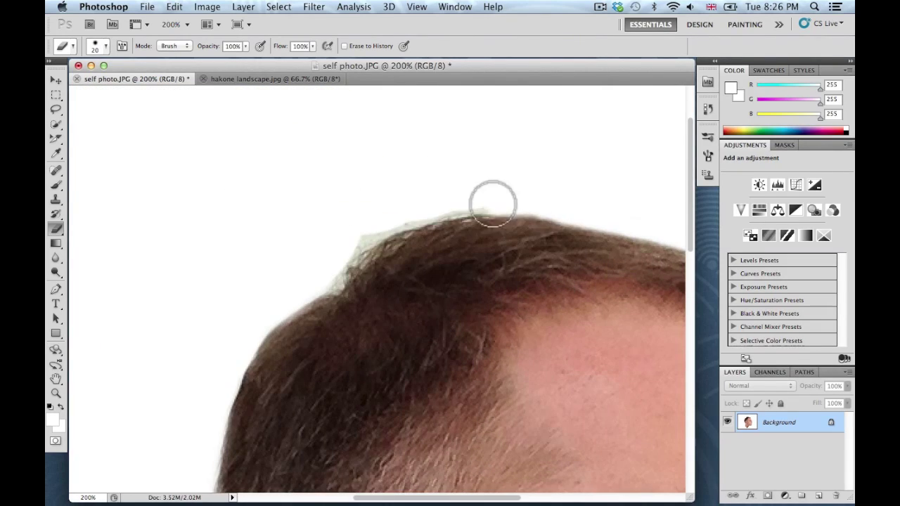
pyautogui.scroll(-9, 293, 243)
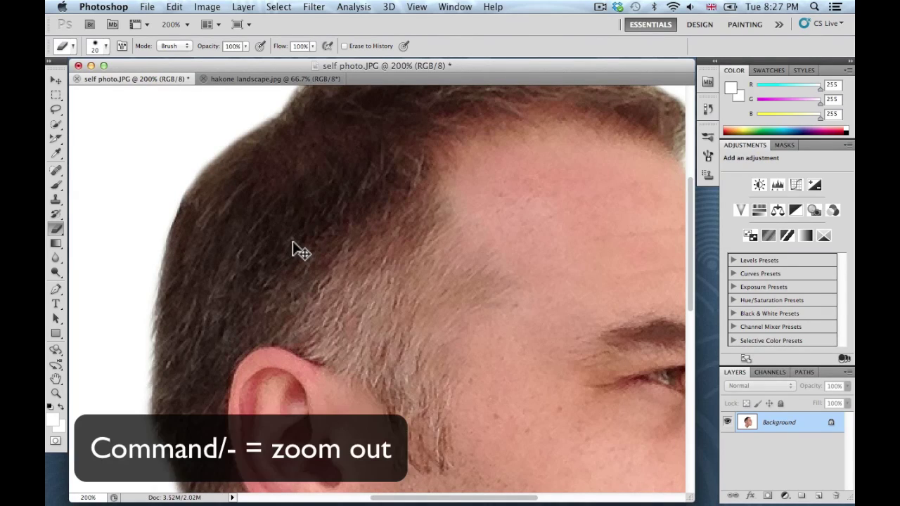
pyautogui.press('super+minus')
pyautogui.press('super+minus')
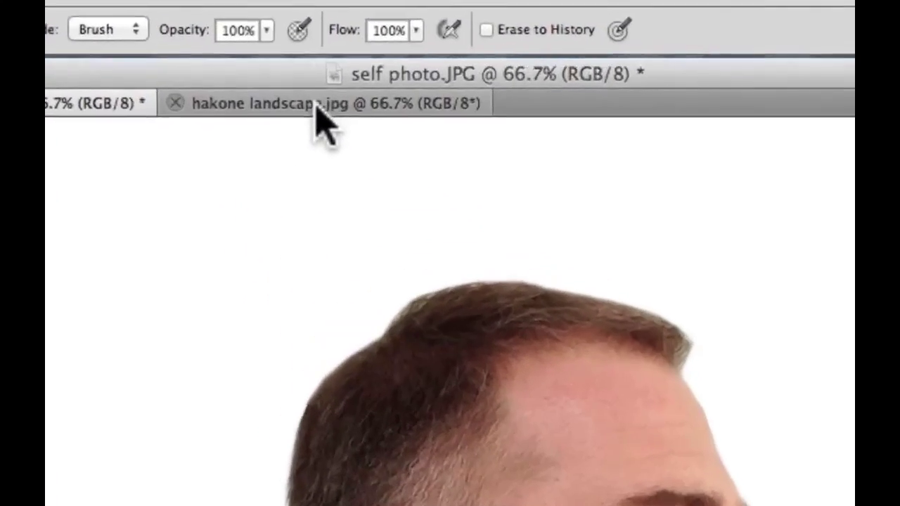
# Step: Bring the hakone landscape.jpg document to the front
pyautogui.click(267, 79)
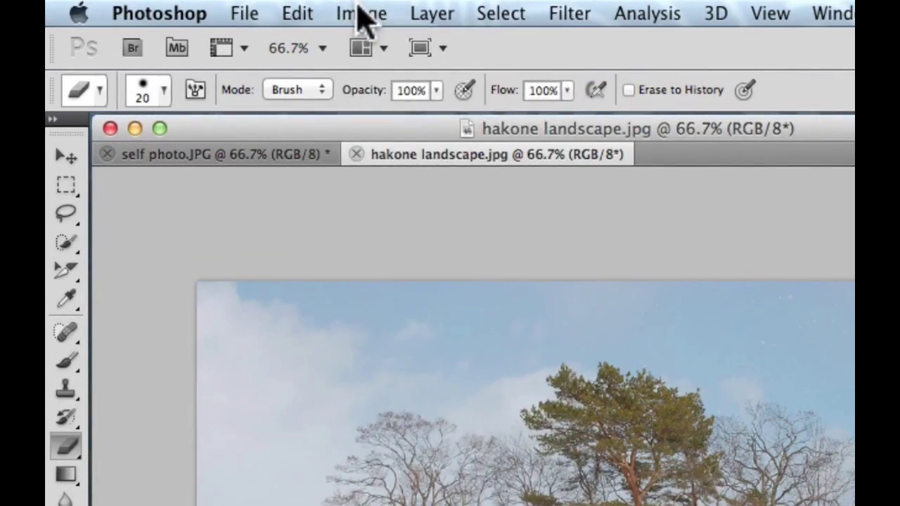
# Step: Replace the sampled blue sky with f8f9fb at Saturation -86 and Lightness +58
pyautogui.click(362, 15)
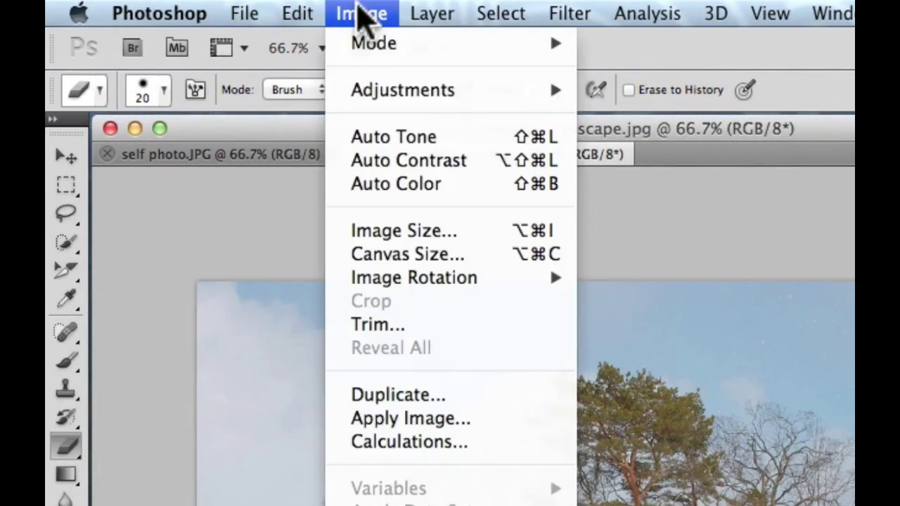
pyautogui.moveTo(380, 89)
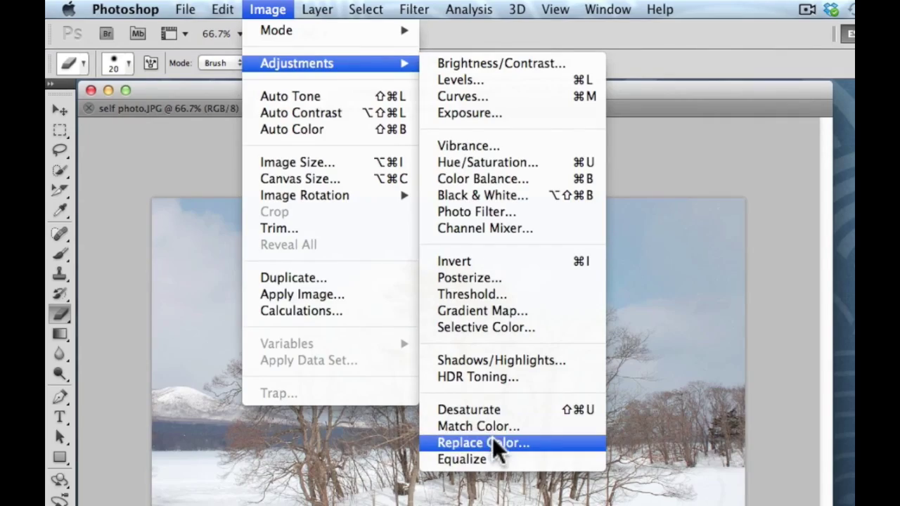
pyautogui.click(494, 440)
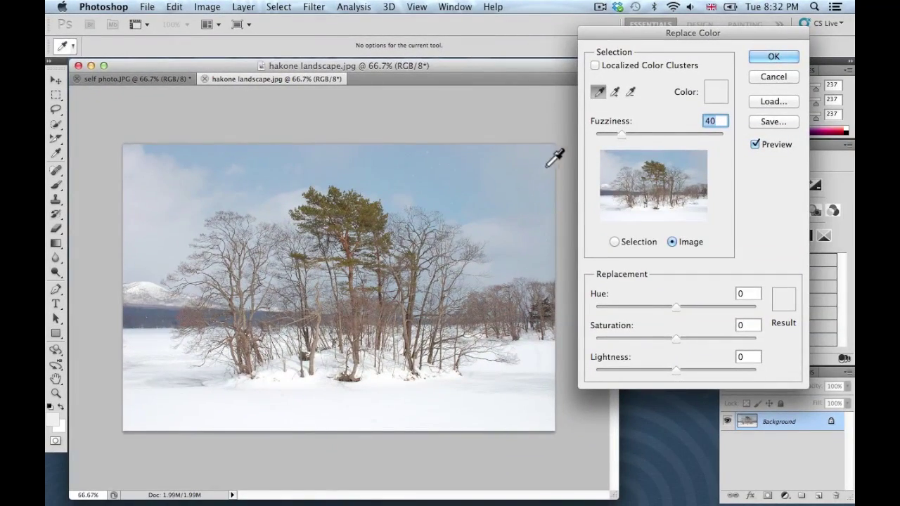
pyautogui.click(398, 159)
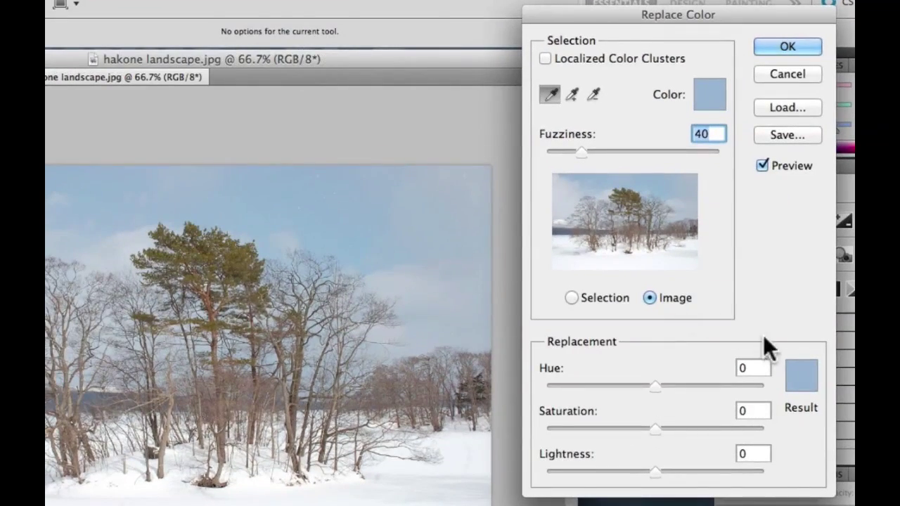
pyautogui.click(799, 385)
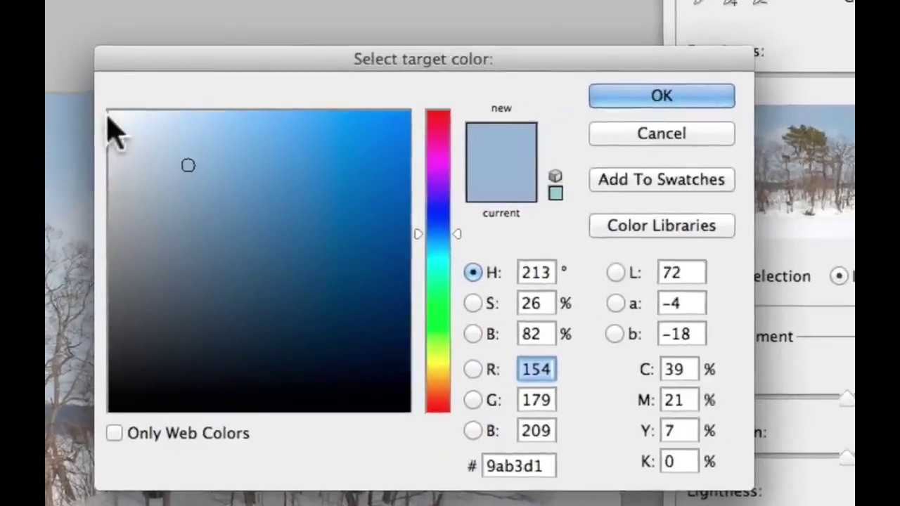
pyautogui.click(109, 117)
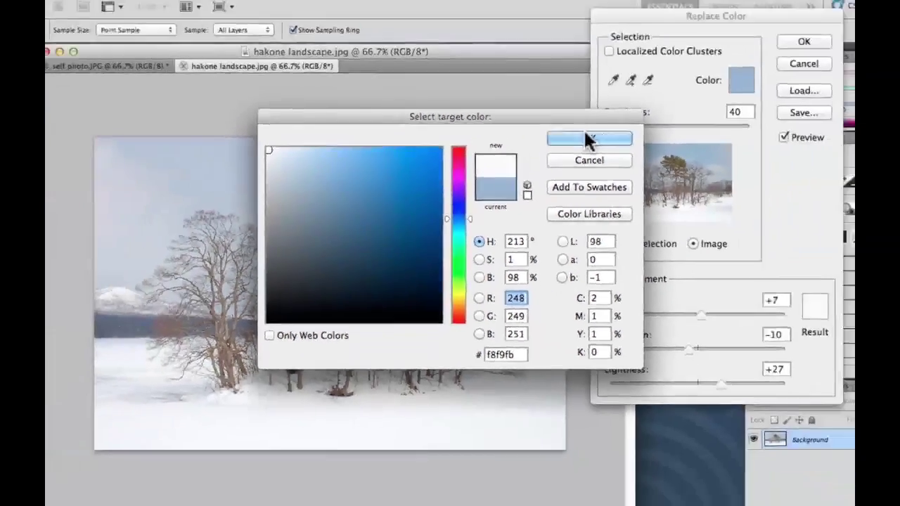
pyautogui.click(678, 65)
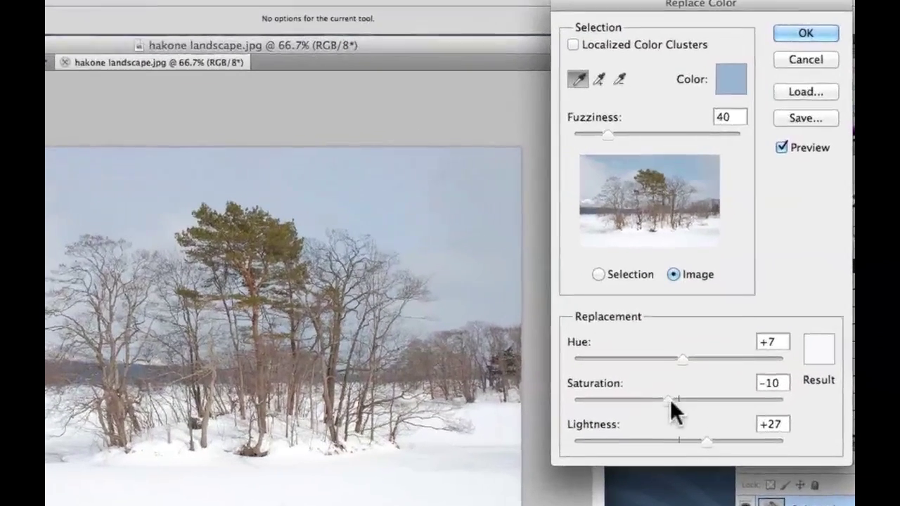
pyautogui.click(668, 337)
pyautogui.moveTo(670, 402); pyautogui.dragTo(587, 403)
pyautogui.moveTo(708, 445); pyautogui.dragTo(737, 443)
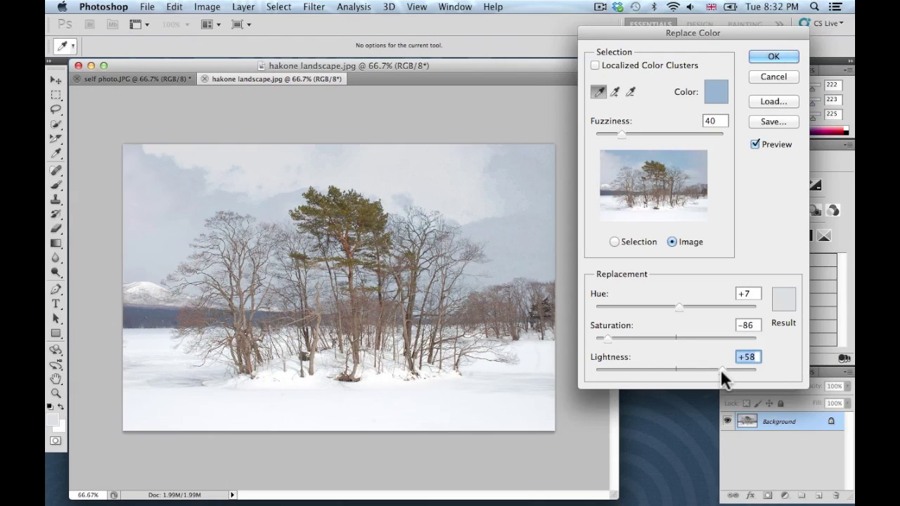
pyautogui.click(769, 57)
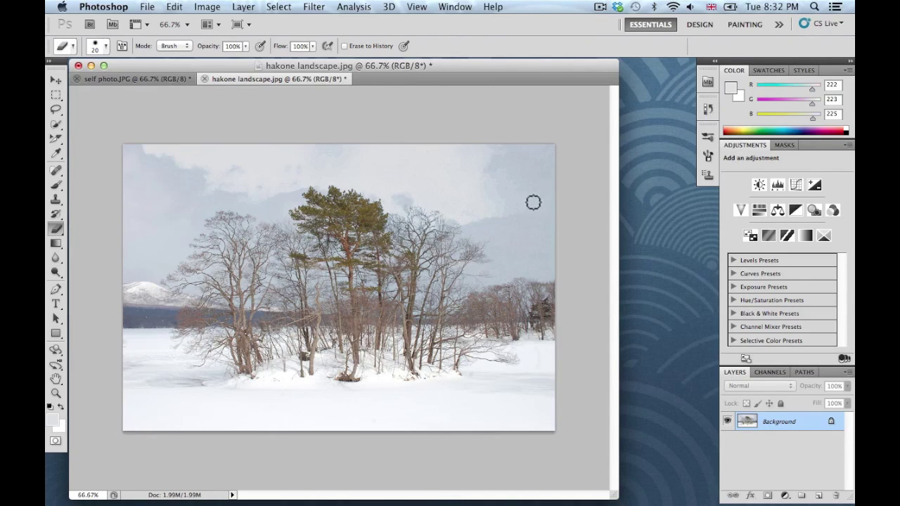
# Step: Open Replace Color again, sample the bluish-grey sky and try a near-white replacement
pyautogui.click(207, 8)
pyautogui.moveTo(218, 44)
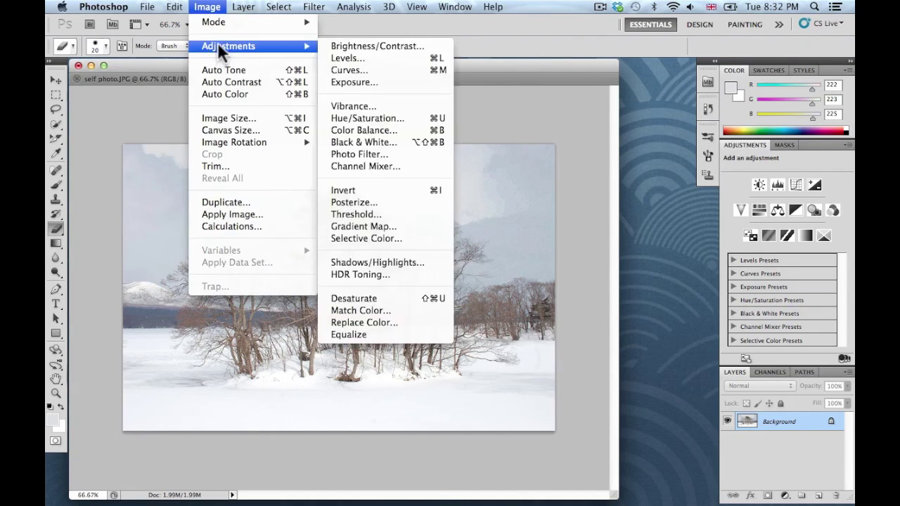
pyautogui.click(364, 322)
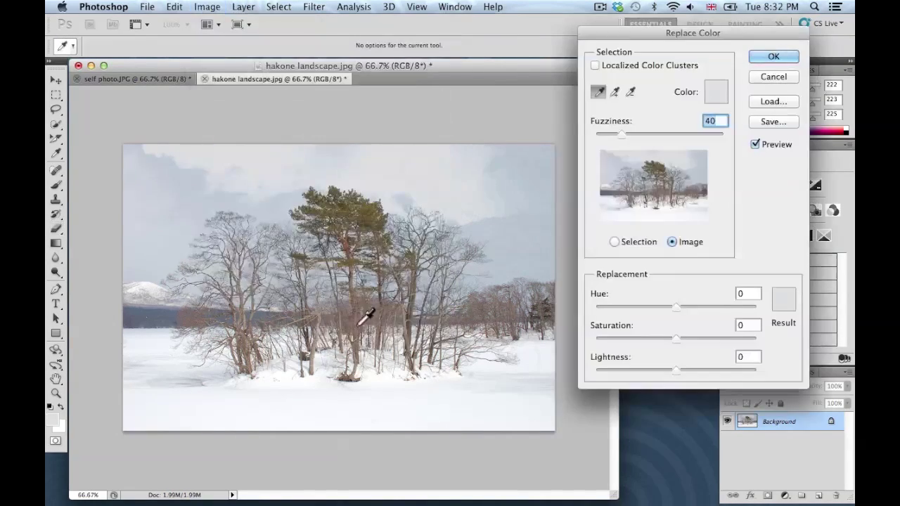
pyautogui.click(520, 229)
pyautogui.click(782, 313)
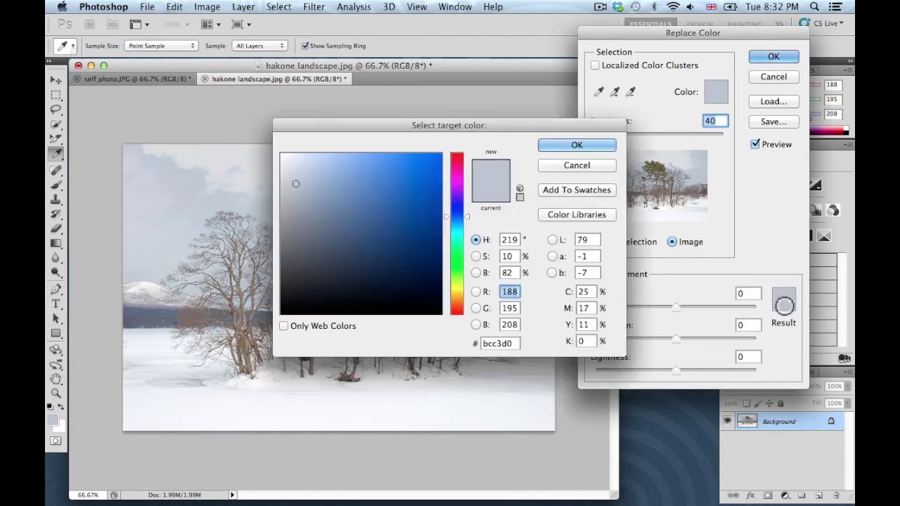
pyautogui.click(283, 154)
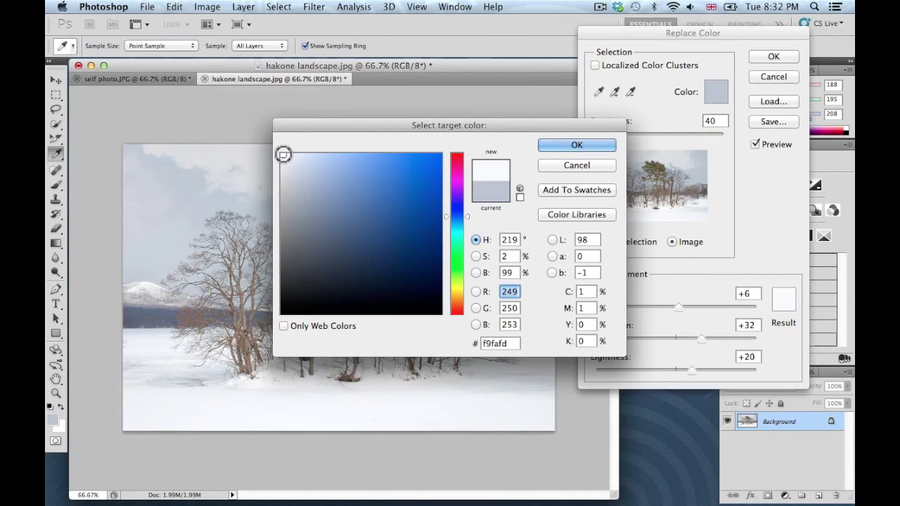
pyautogui.click(562, 144)
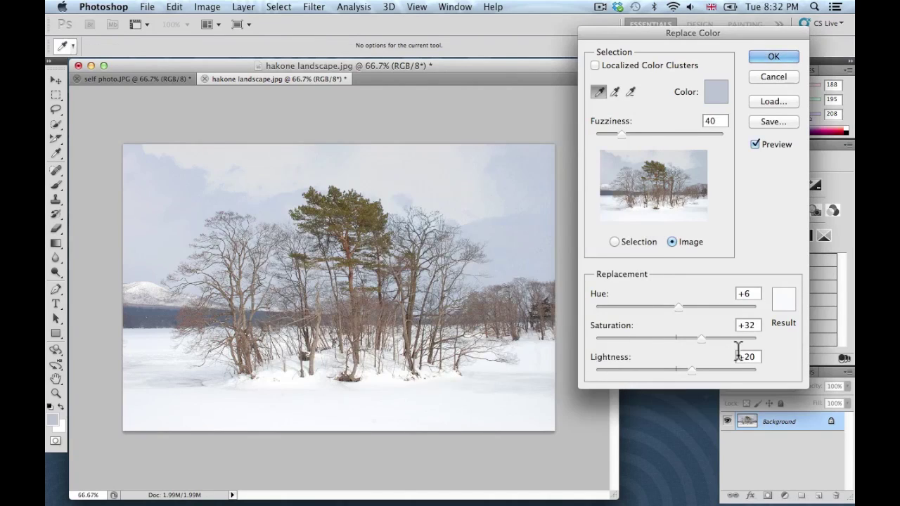
pyautogui.moveTo(700, 336); pyautogui.dragTo(734, 338)
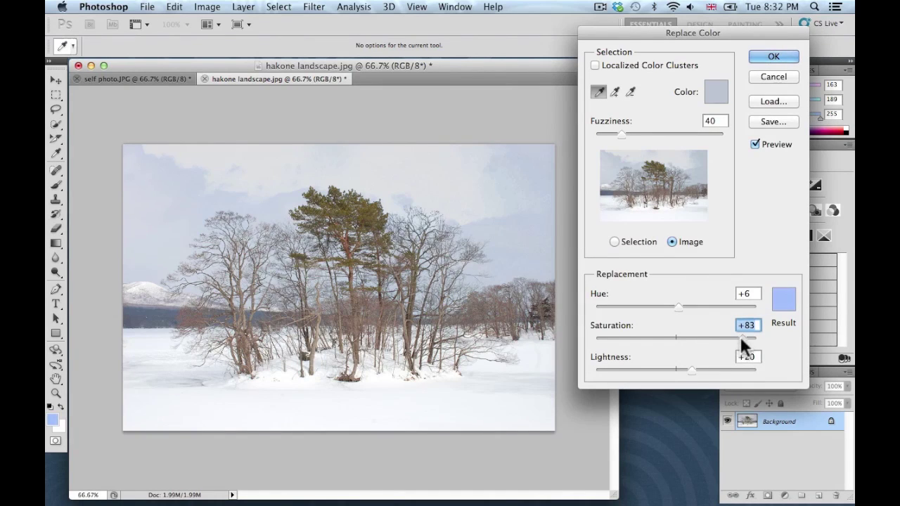
pyautogui.moveTo(691, 368); pyautogui.dragTo(650, 365)
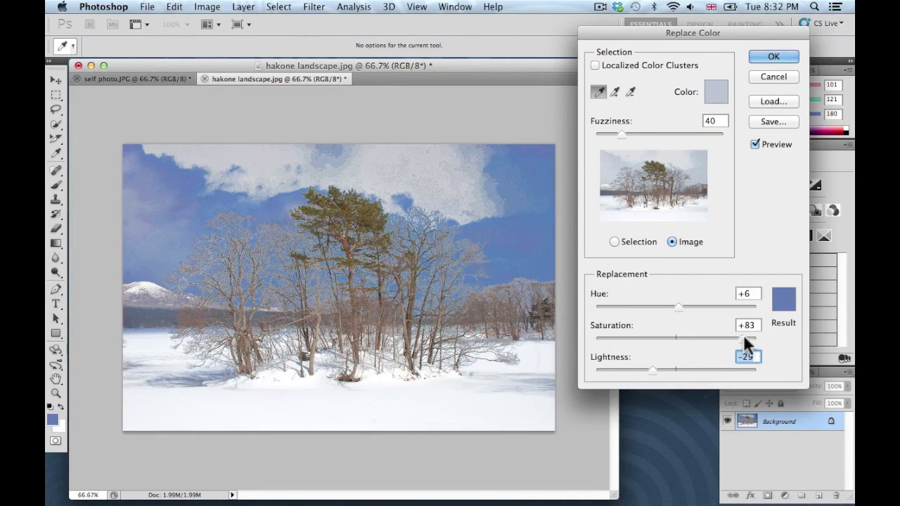
pyautogui.moveTo(740, 336); pyautogui.dragTo(723, 338)
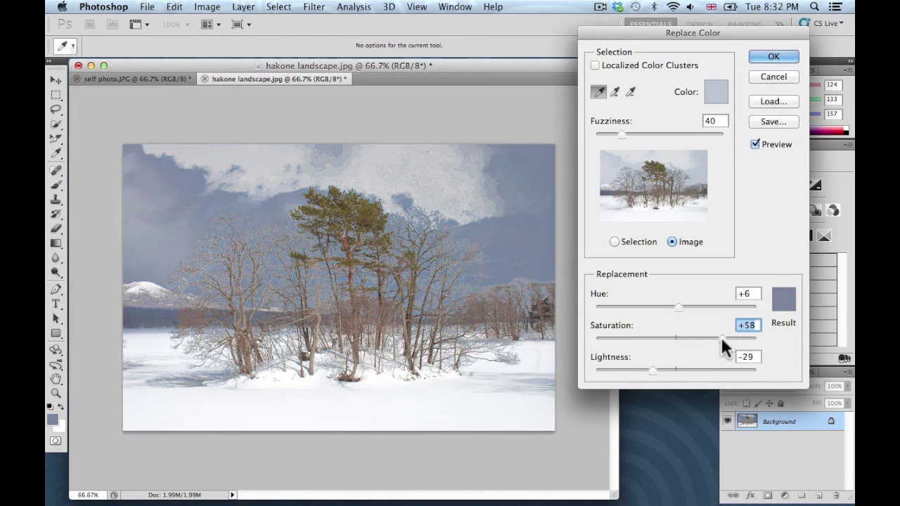
# Step: Set the replacement colour to f9fafd with Saturation -85 and Lightness +75
pyautogui.click(779, 305)
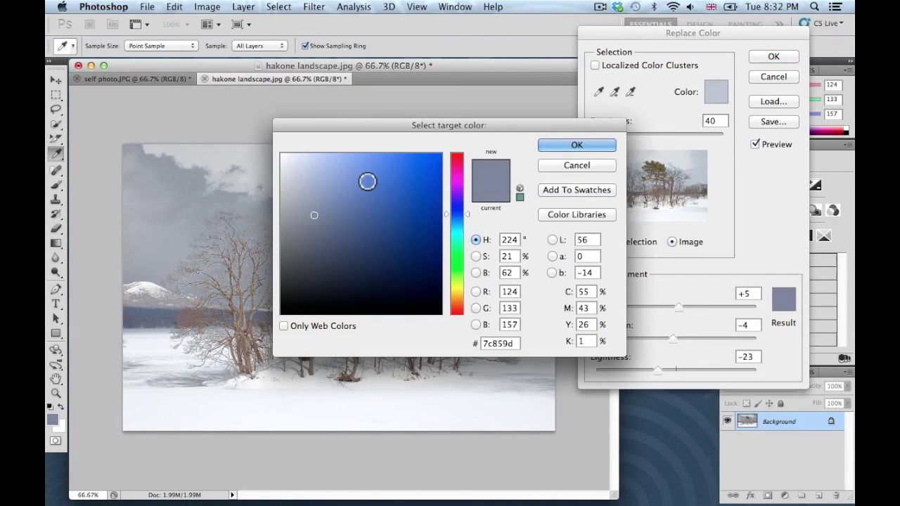
pyautogui.click(283, 155)
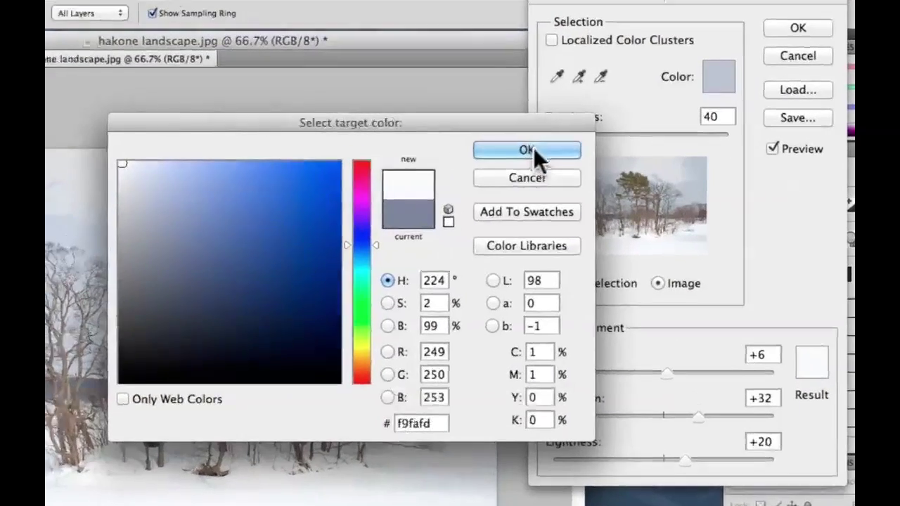
pyautogui.click(577, 145)
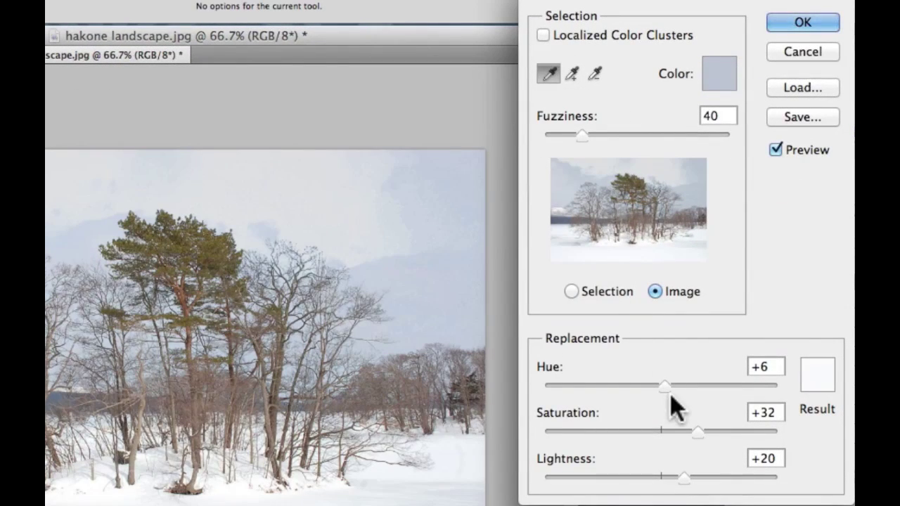
pyautogui.click(697, 432)
pyautogui.moveTo(676, 434); pyautogui.dragTo(582, 437)
pyautogui.moveTo(684, 480); pyautogui.dragTo(748, 480)
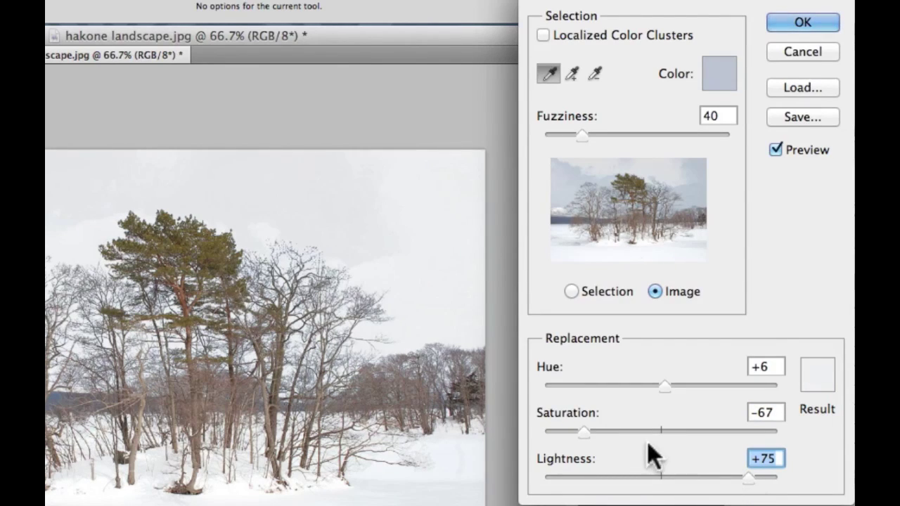
pyautogui.moveTo(583, 430); pyautogui.dragTo(561, 430)
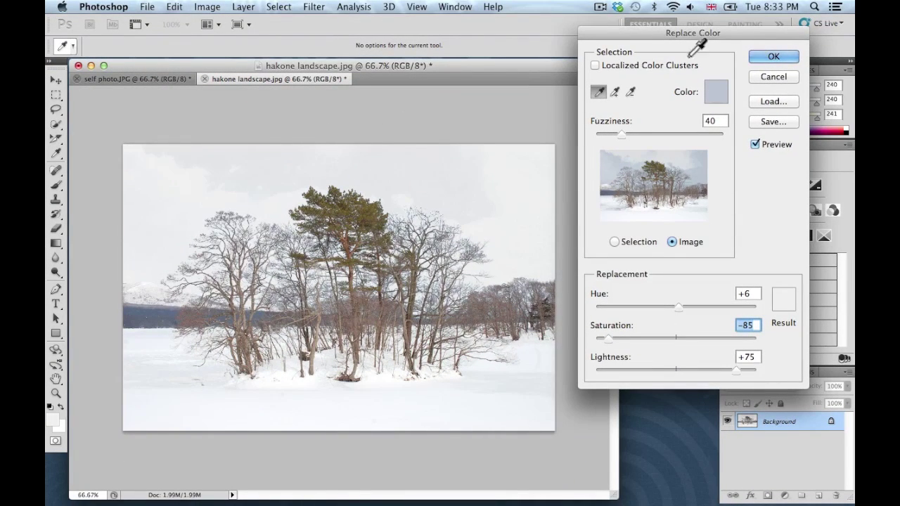
# Step: Apply the second Replace Color pass and switch to the Move tool
pyautogui.click(766, 57)
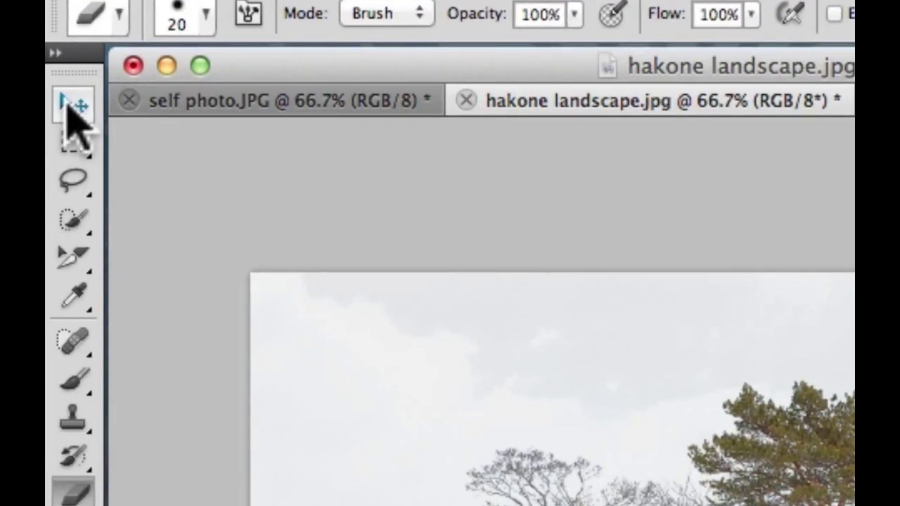
pyautogui.click(70, 105)
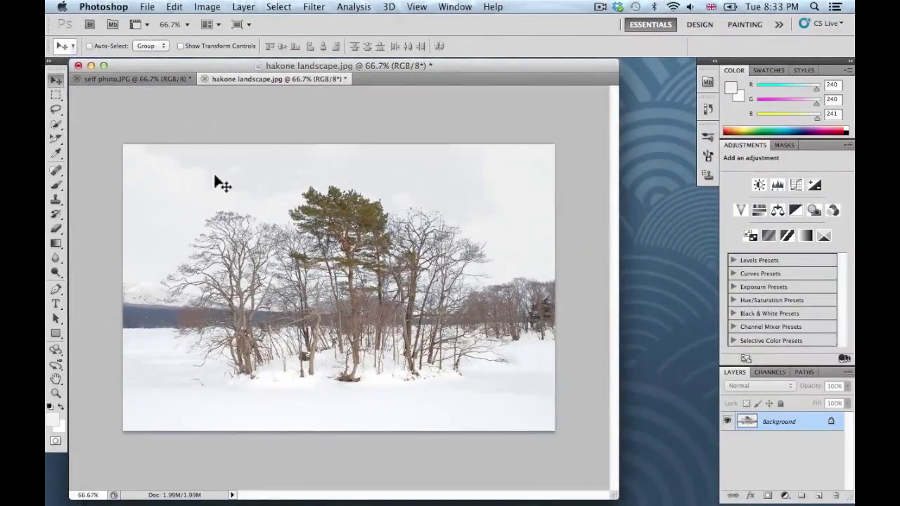
# Step: Copy the entire hakone landscape and paste it into self photo.JPG as Layer 1
pyautogui.press('super+a')
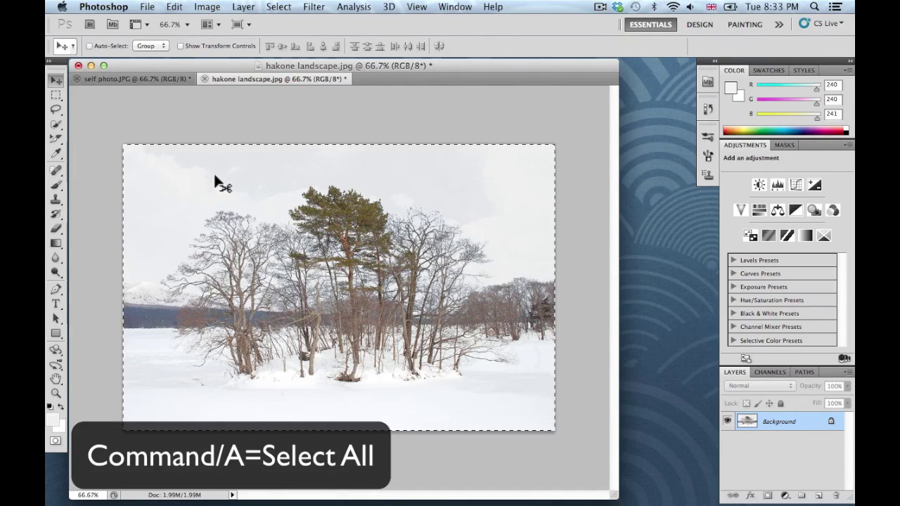
pyautogui.press('super+c')
pyautogui.click(152, 78)
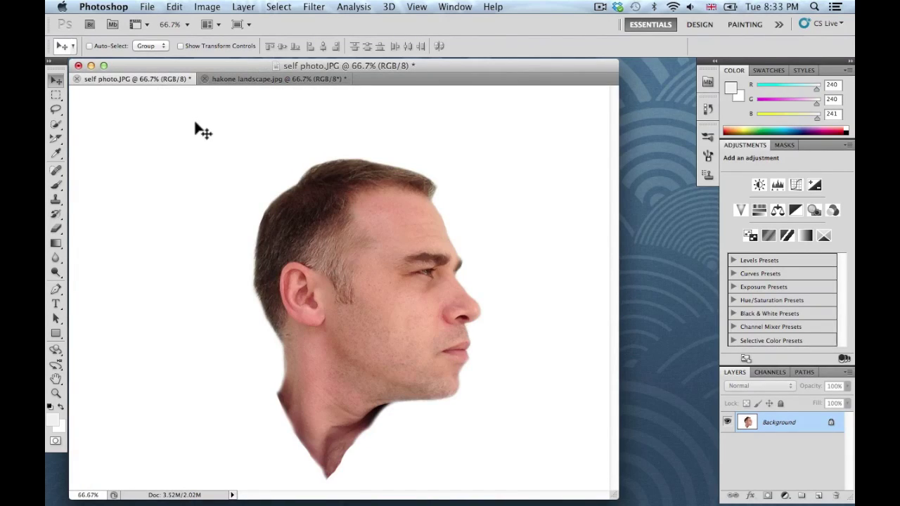
pyautogui.press('super+v')
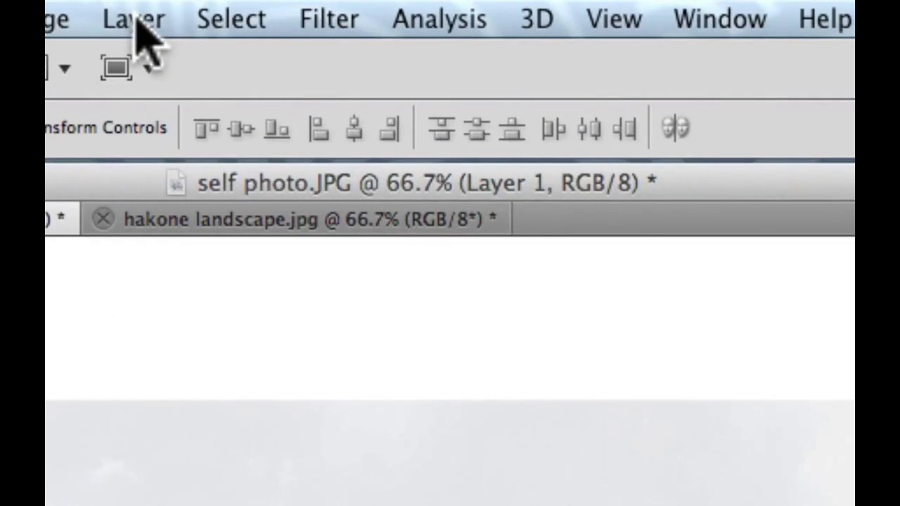
# Step: Set Layer 1's blend mode to Lighten in Blending Options
pyautogui.click(135, 21)
pyautogui.moveTo(164, 228)
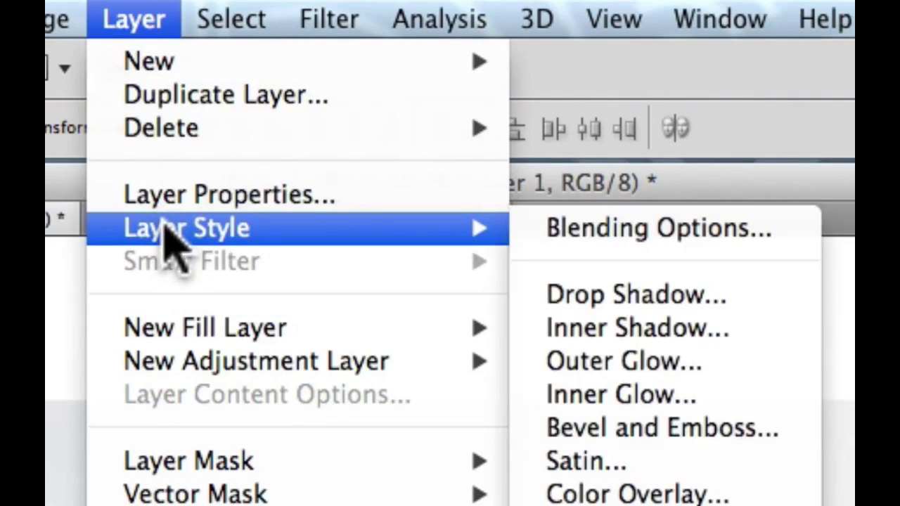
pyautogui.click(624, 248)
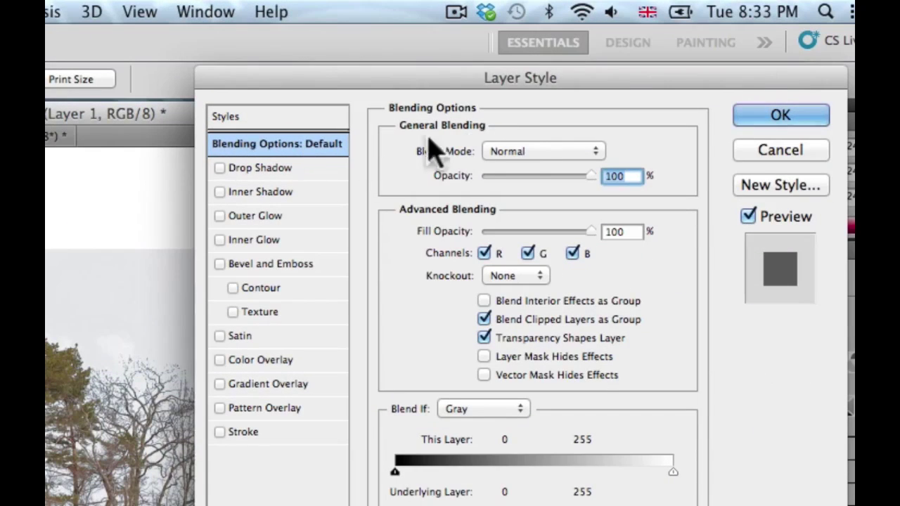
pyautogui.click(534, 149)
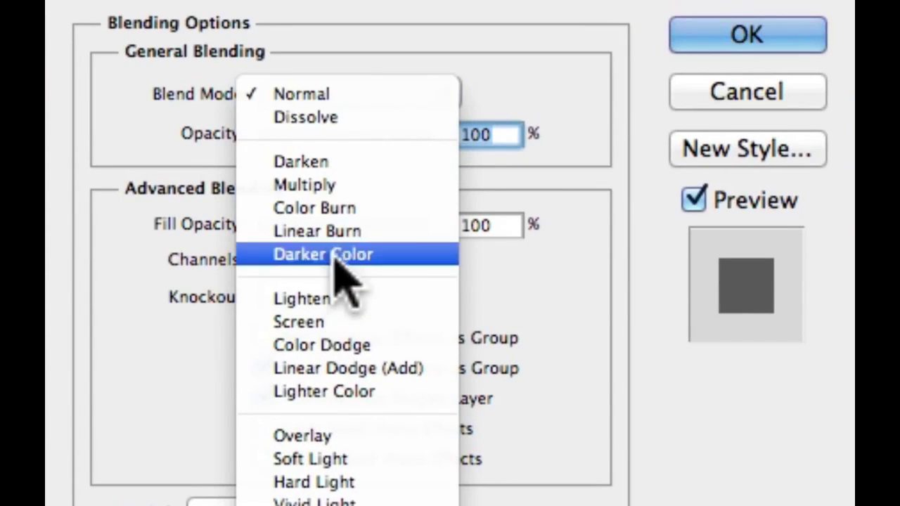
pyautogui.click(336, 299)
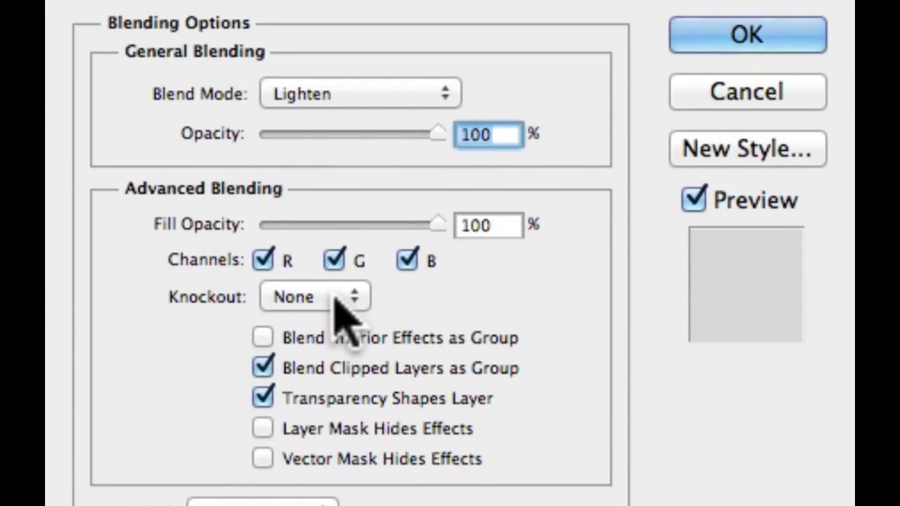
pyautogui.click(733, 40)
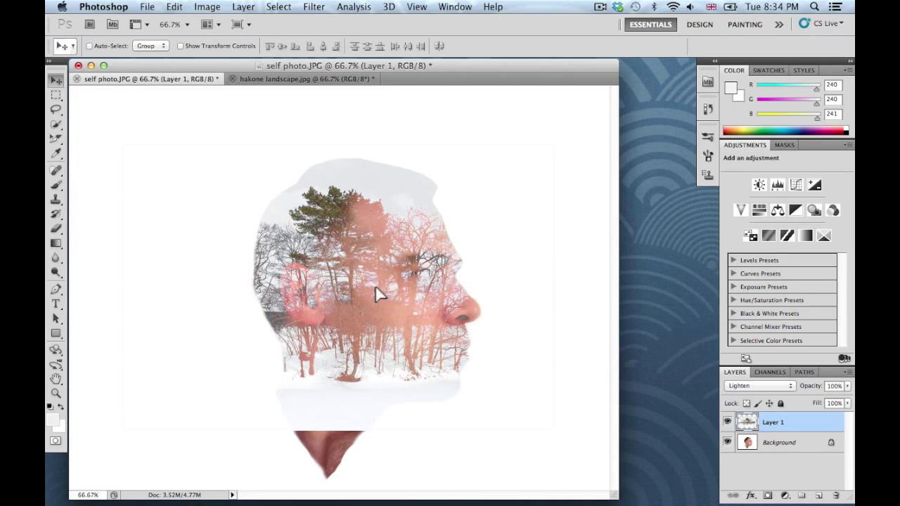
# Step: Free-transform the landscape layer to 128.69% and shift it down and right over the head
pyautogui.moveTo(375, 286); pyautogui.dragTo(412, 307)
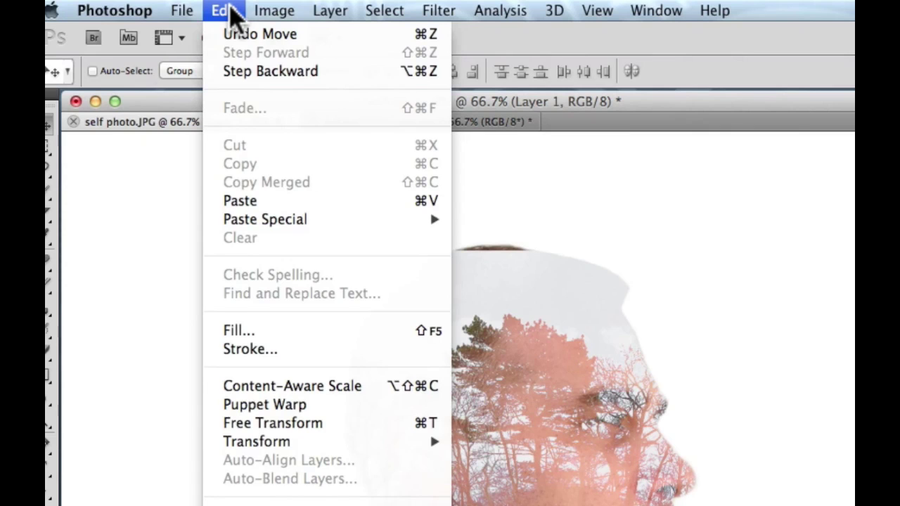
pyautogui.click(291, 424)
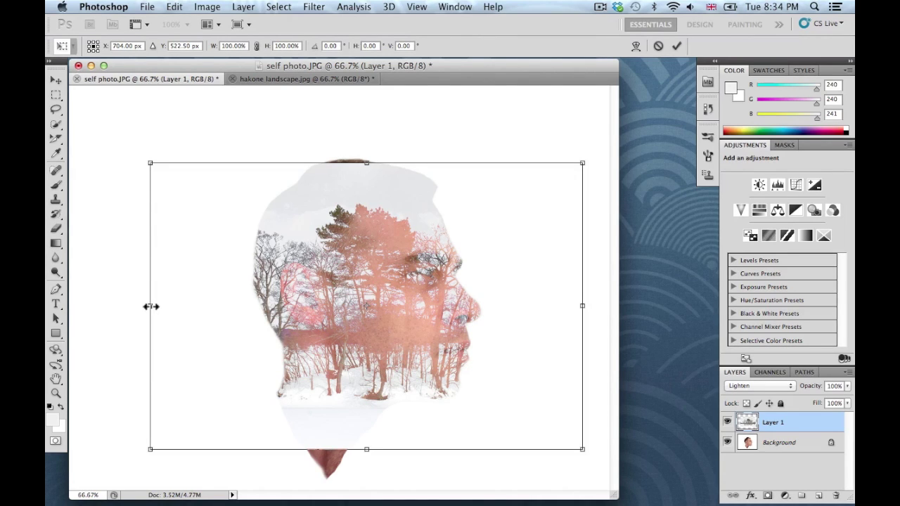
pyautogui.moveTo(151, 307); pyautogui.dragTo(251, 300)
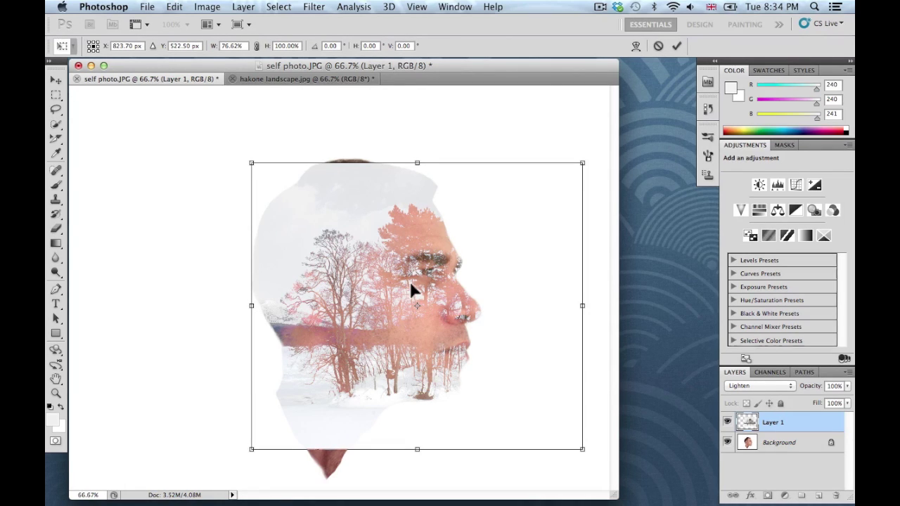
pyautogui.press('super+z')
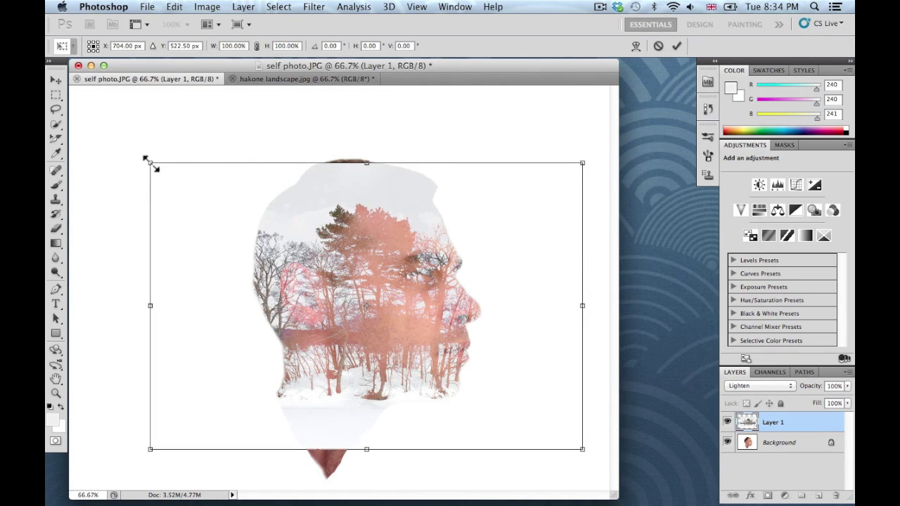
pyautogui.moveTo(147, 160); pyautogui.dragTo(50, 59)
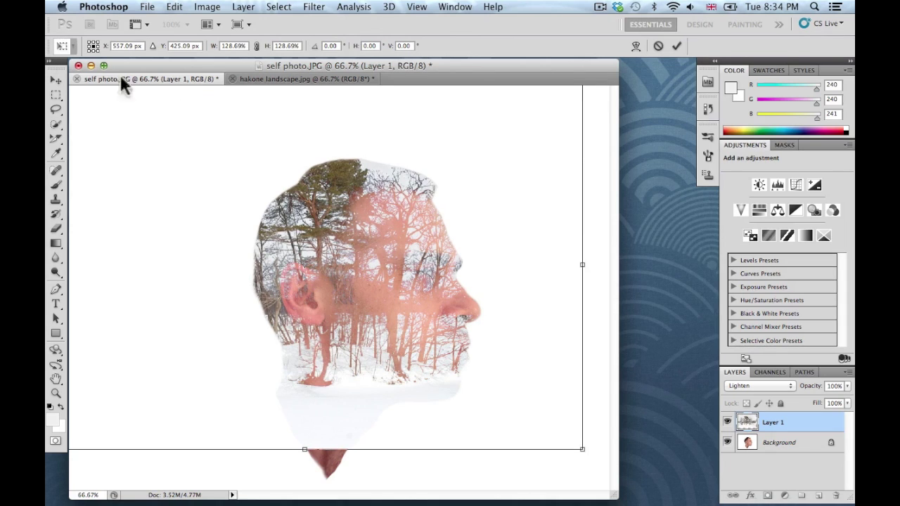
pyautogui.moveTo(332, 232); pyautogui.dragTo(404, 277)
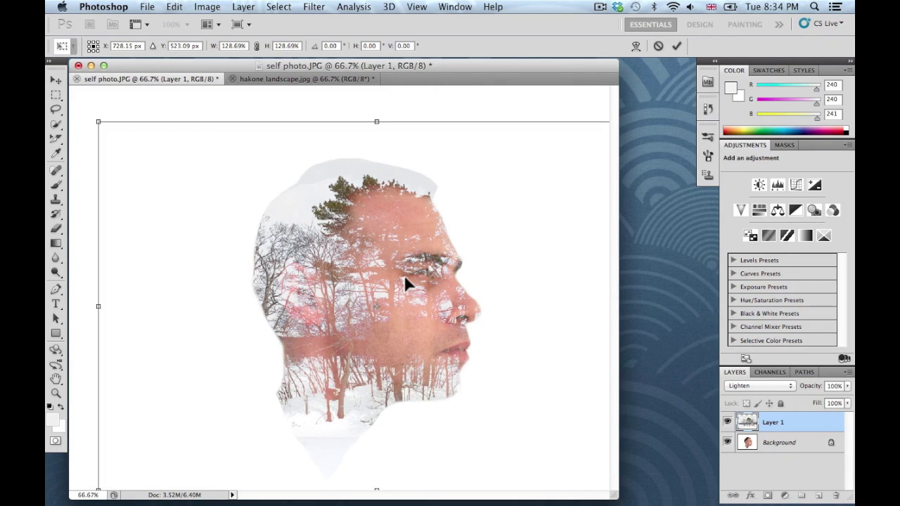
# Step: Scale the landscape to 171.24%, position it over the face and commit the transform
pyautogui.press('super+minus')
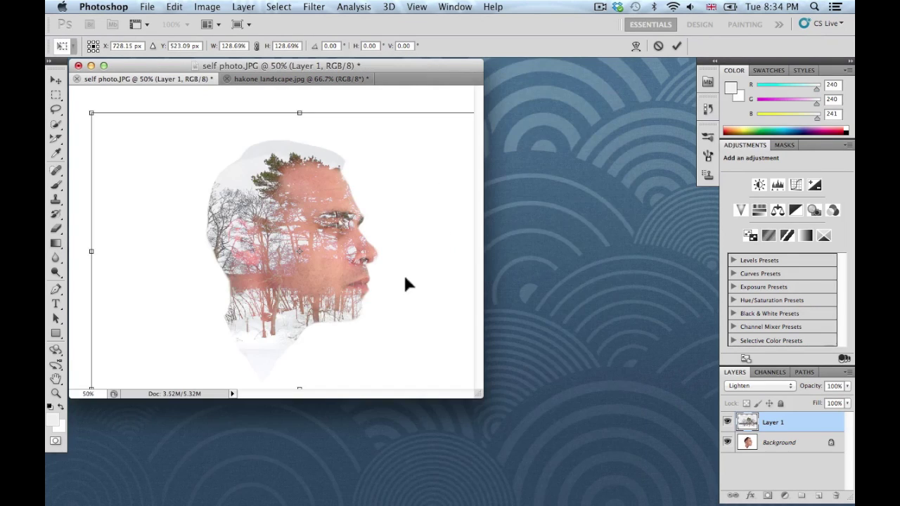
pyautogui.moveTo(481, 395); pyautogui.dragTo(668, 496)
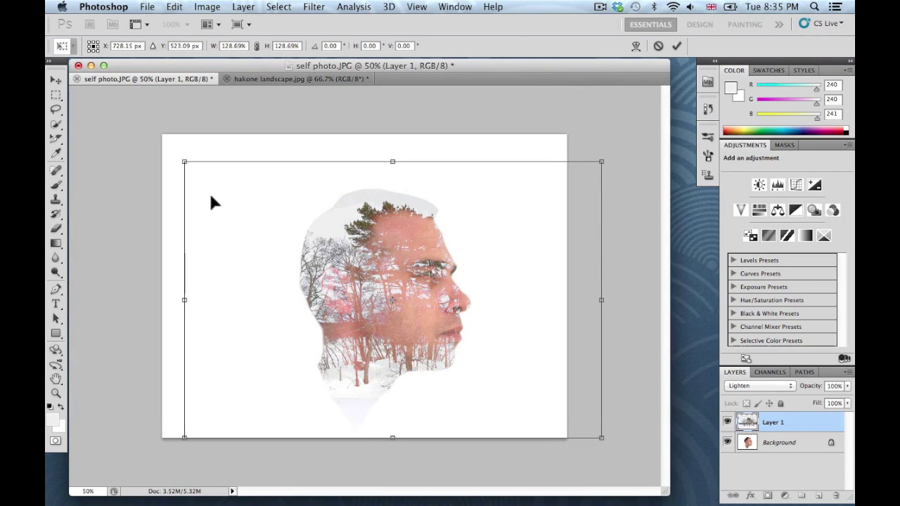
pyautogui.moveTo(185, 161); pyautogui.dragTo(60, 78)
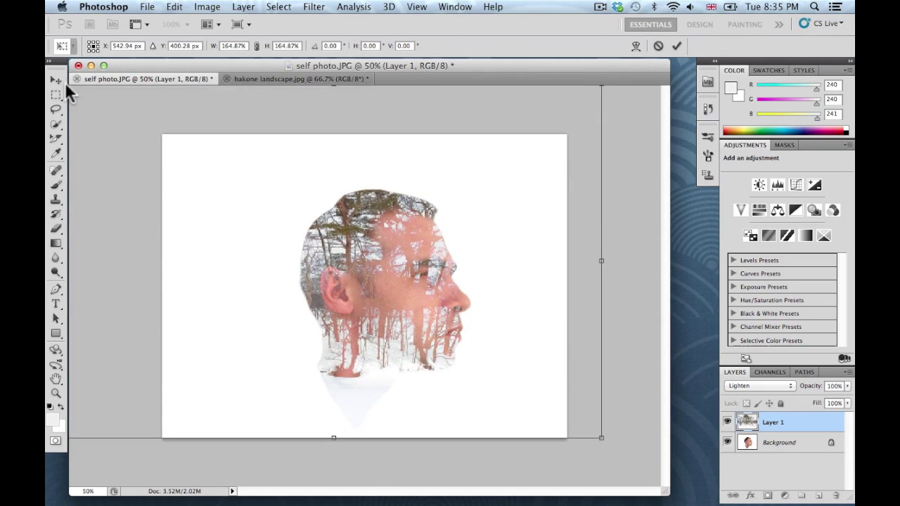
pyautogui.moveTo(398, 278); pyautogui.dragTo(412, 319)
pyautogui.moveTo(614, 124); pyautogui.dragTo(639, 106)
pyautogui.moveTo(391, 332); pyautogui.dragTo(427, 342)
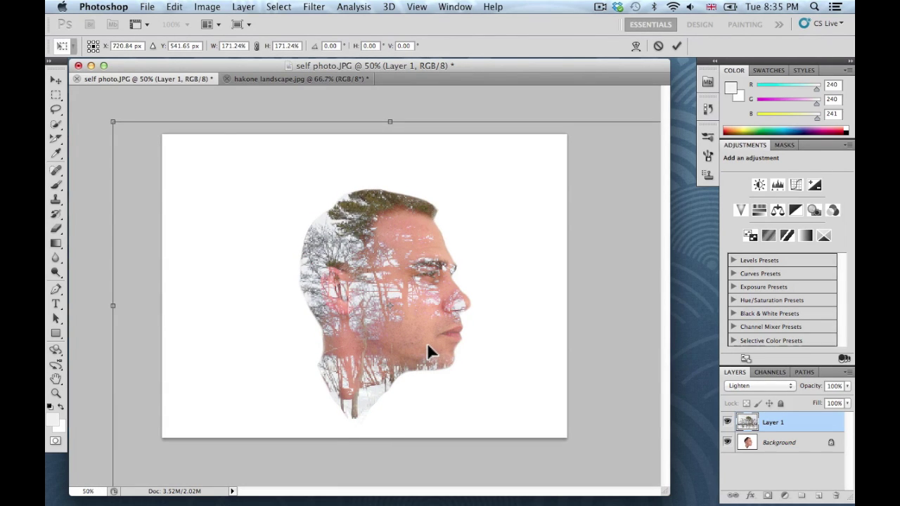
pyautogui.press('Return')
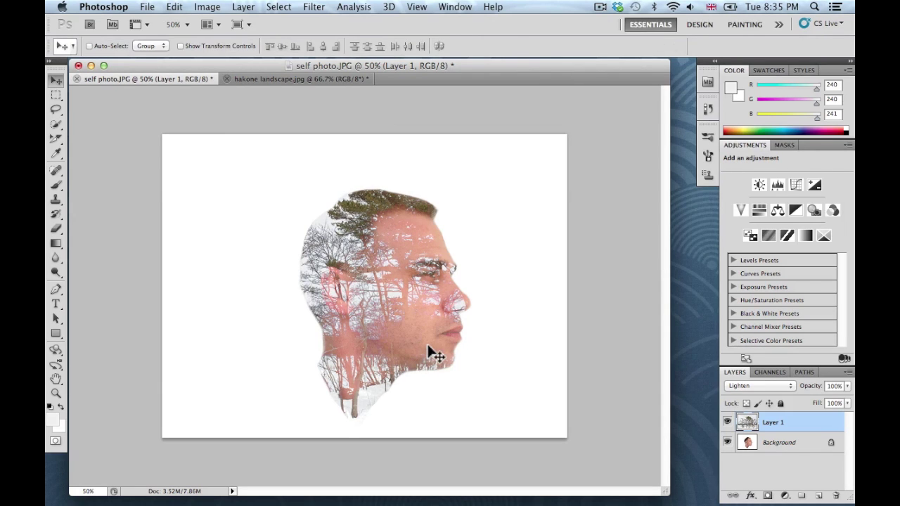
pyautogui.click(778, 445)
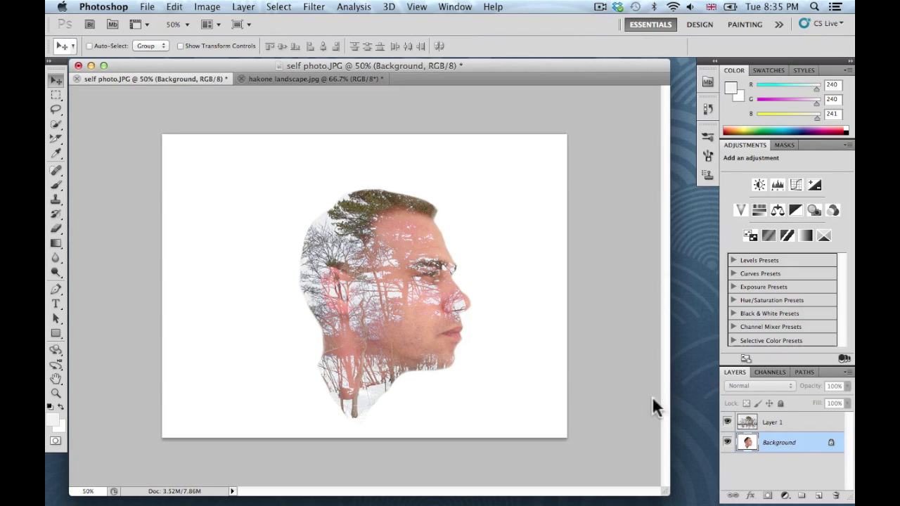
pyautogui.hotkey('ctrl', 'u')
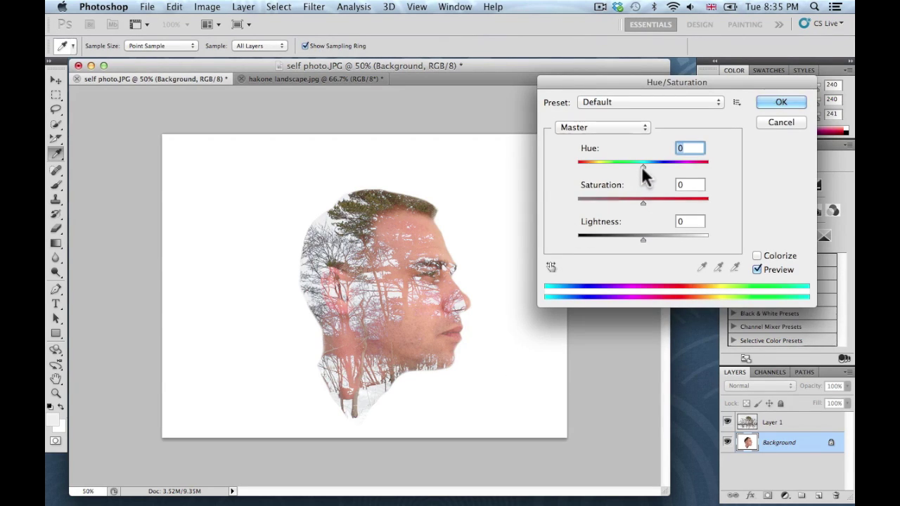
pyautogui.moveTo(643, 237)
pyautogui.mouseDown()
pyautogui.moveTo(624, 236)
pyautogui.moveTo(634, 240)
pyautogui.mouseUp()
pyautogui.moveTo(643, 202)
pyautogui.mouseDown()
pyautogui.moveTo(679, 203)
pyautogui.moveTo(650, 205)
pyautogui.mouseUp()
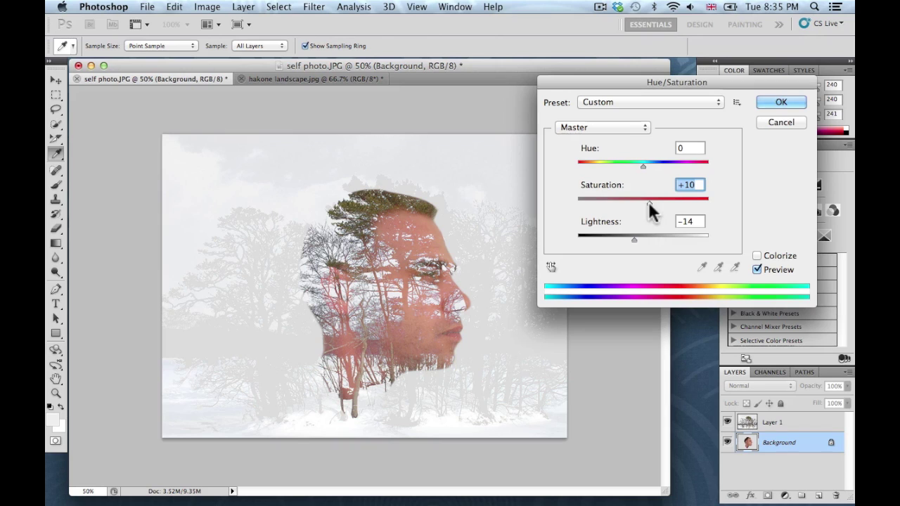
pyautogui.click(778, 103)
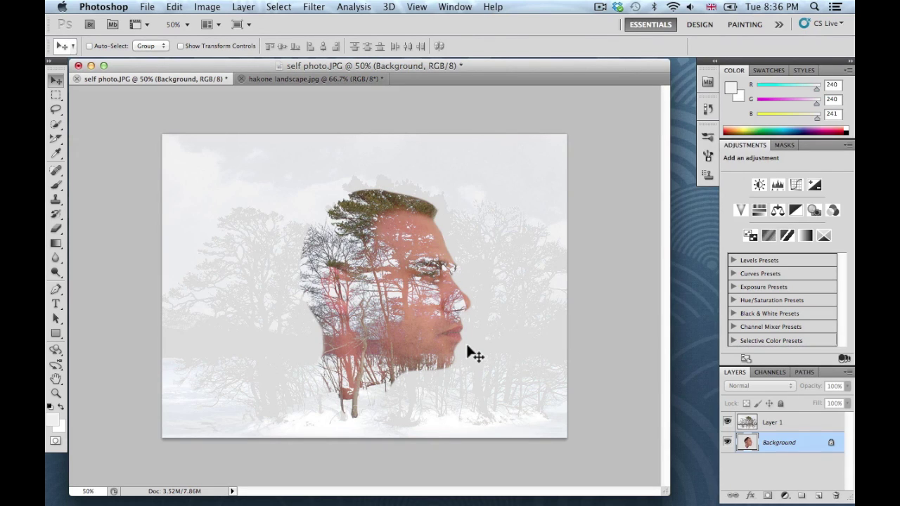
pyautogui.click(174, 7)
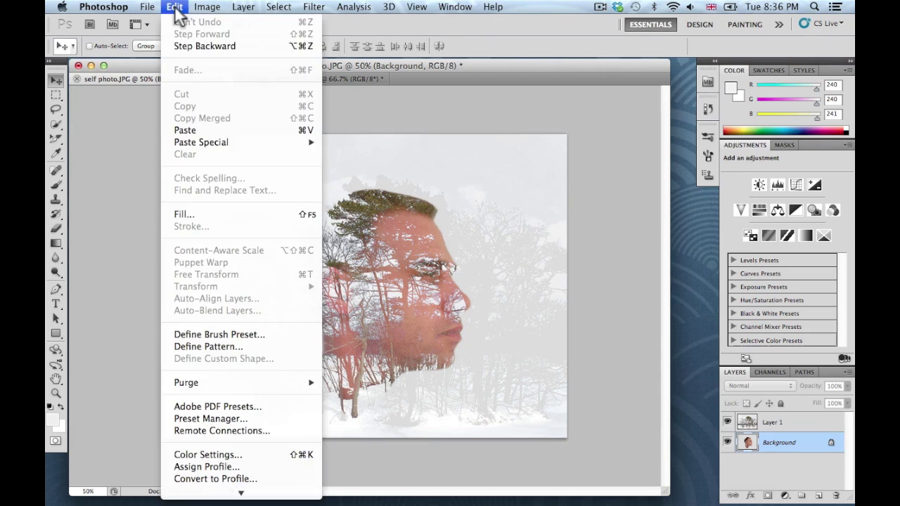
pyautogui.click(185, 47)
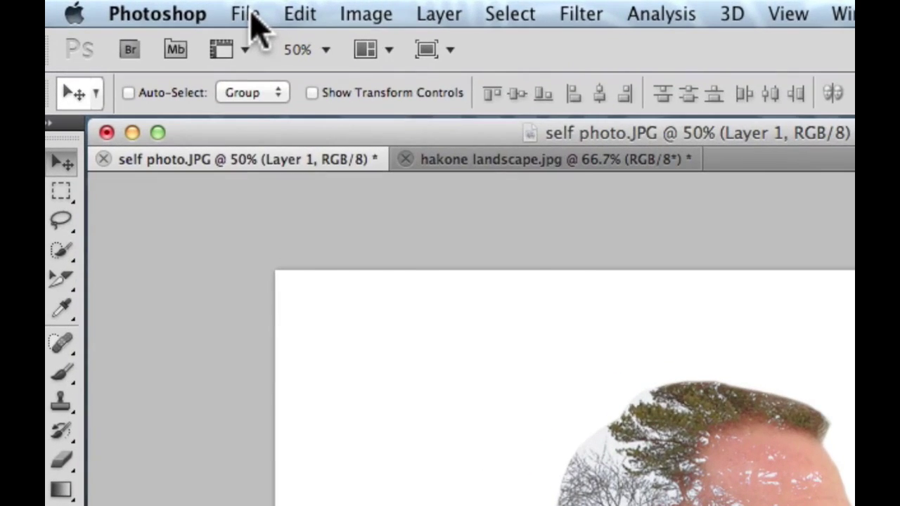
pyautogui.click(147, 7)
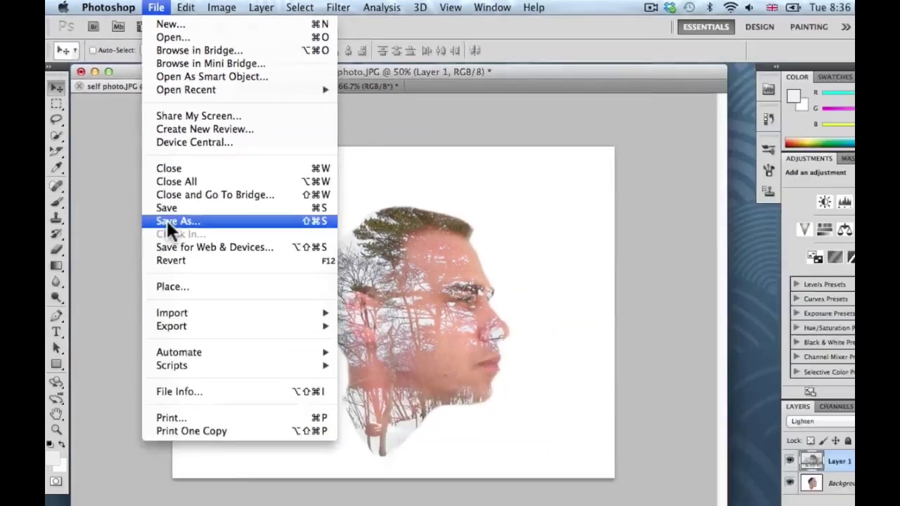
# Step: Save self photo copy.jpg to the Desktop as JPEG at Quality 8 High
pyautogui.click(258, 407)
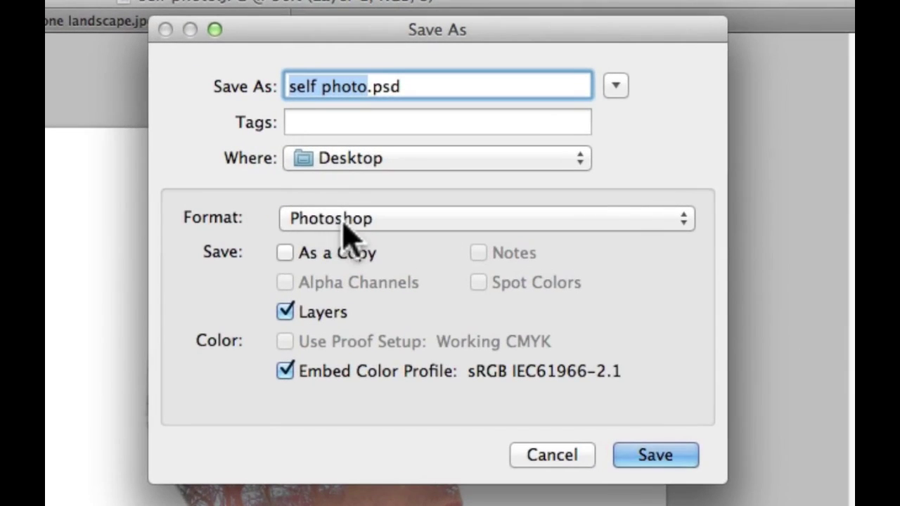
pyautogui.click(338, 222)
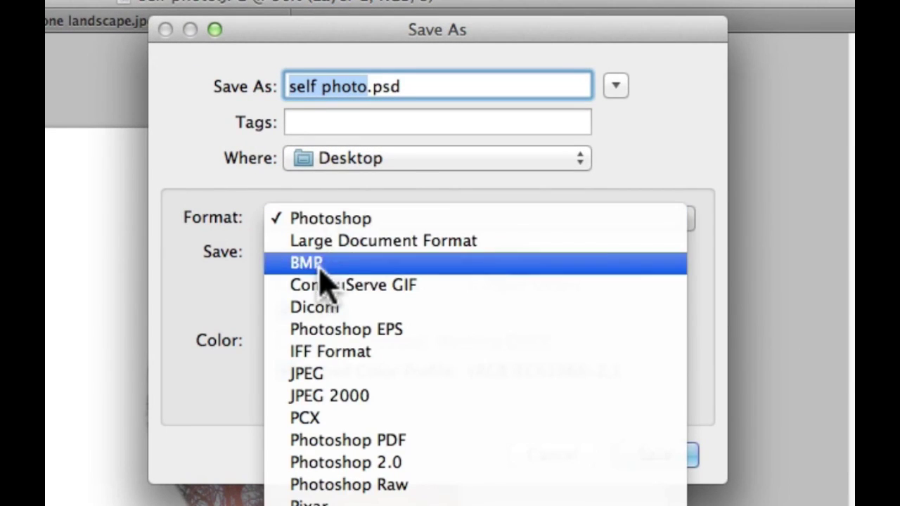
pyautogui.click(326, 374)
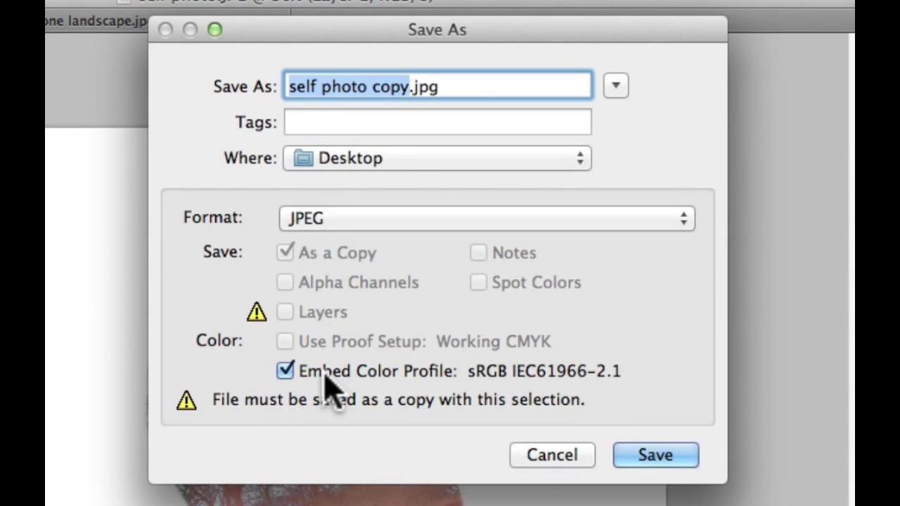
pyautogui.click(676, 464)
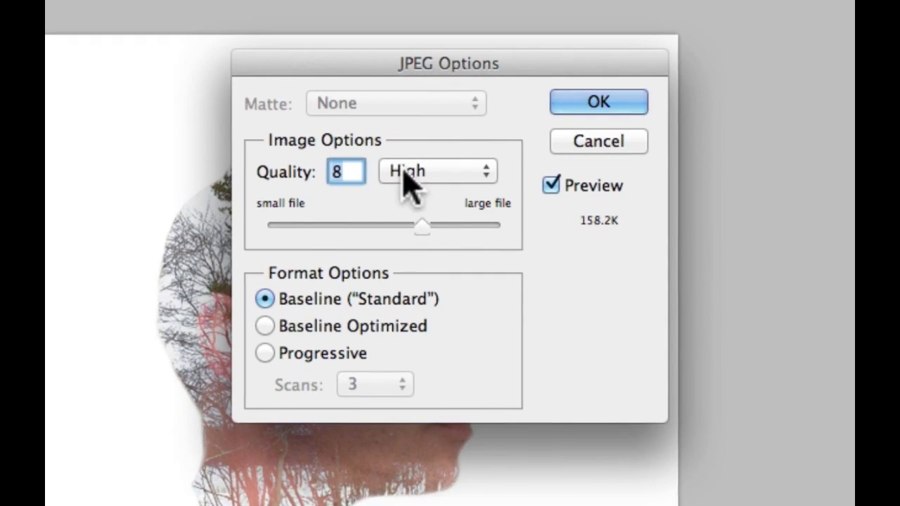
pyautogui.click(596, 102)
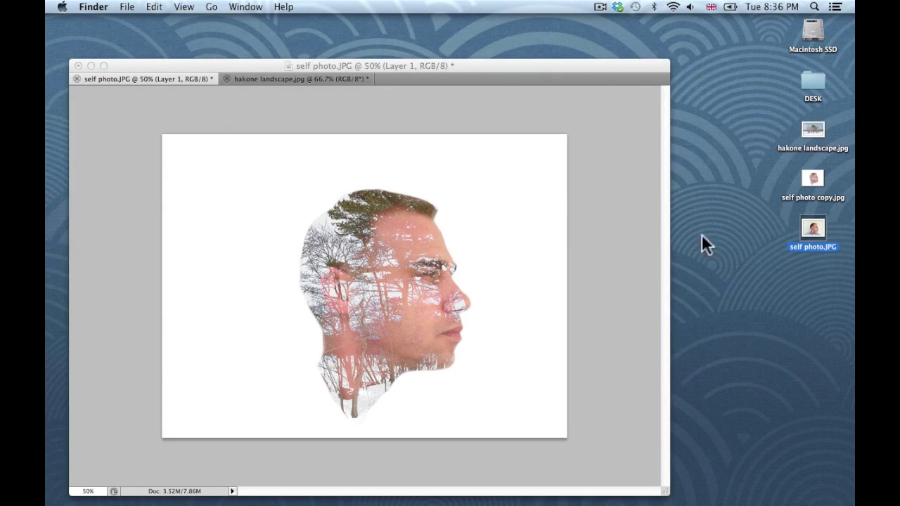
pyautogui.doubleClick(815, 176)
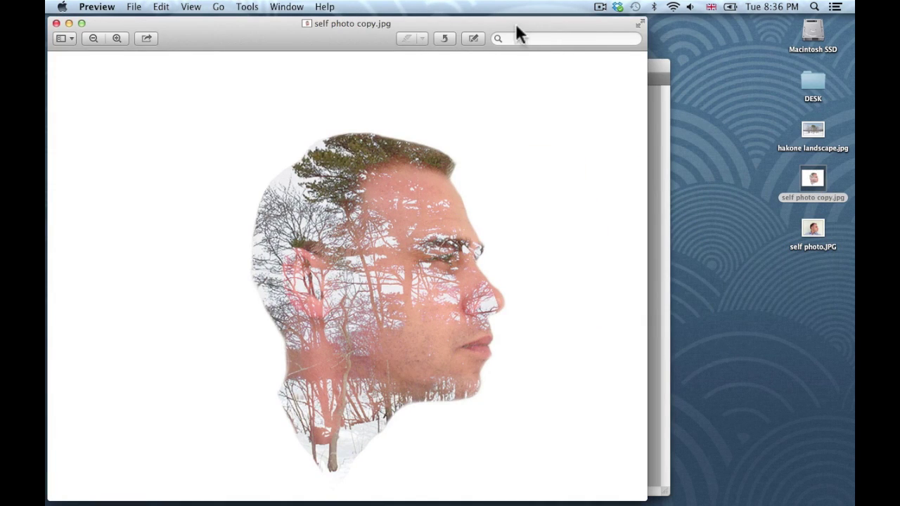
pyautogui.moveTo(516, 26); pyautogui.dragTo(557, 8)
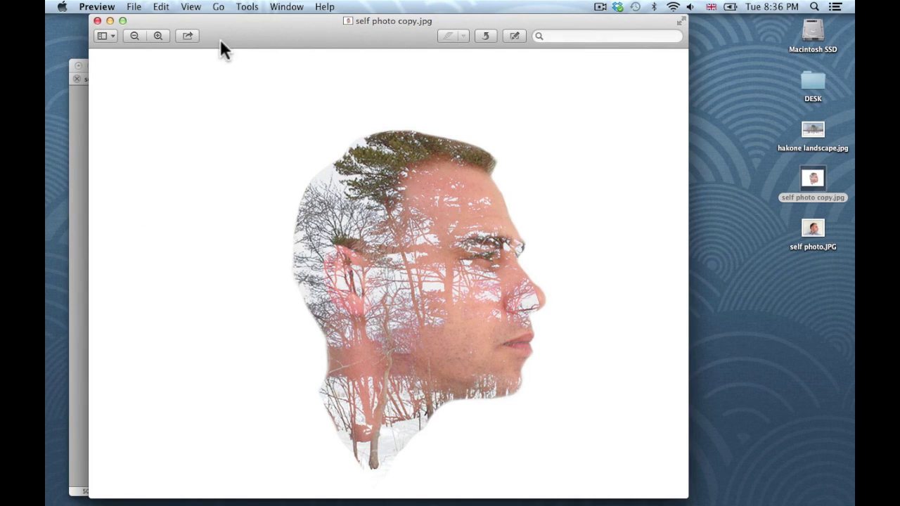
pyautogui.press('super+q')
pyautogui.click(218, 62)
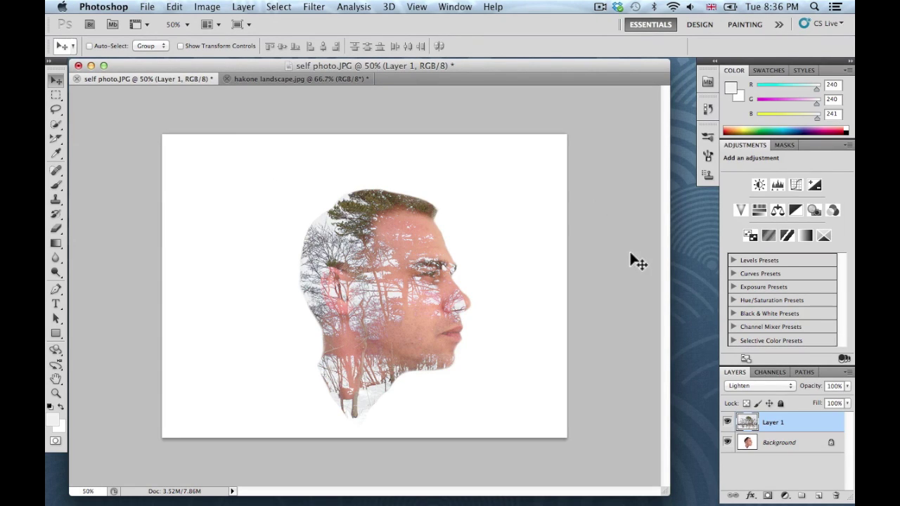
# Step: Save the layered portrait as self photo.psd with maximum compatibility
pyautogui.click(147, 7)
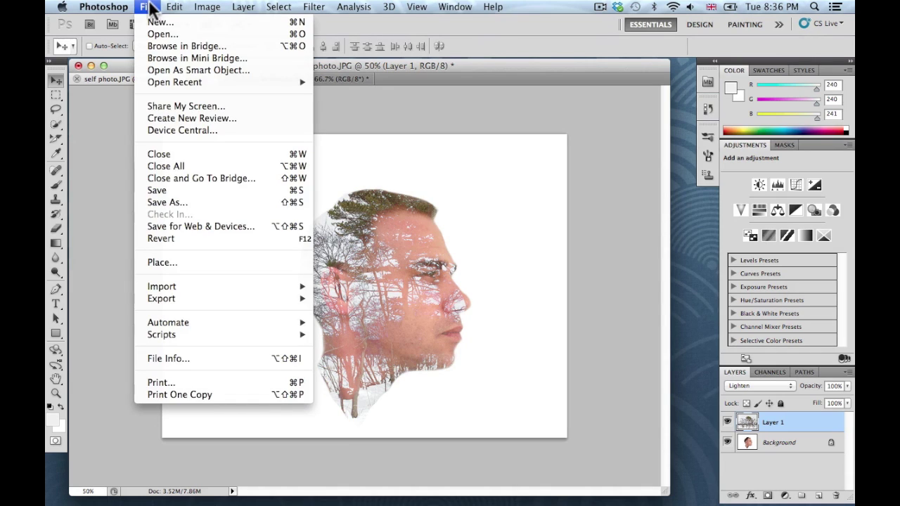
pyautogui.click(168, 188)
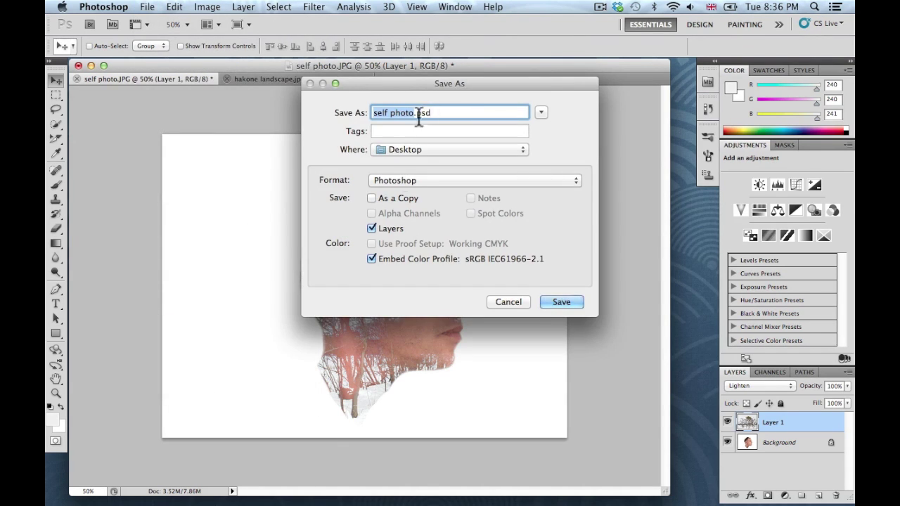
pyautogui.click(574, 301)
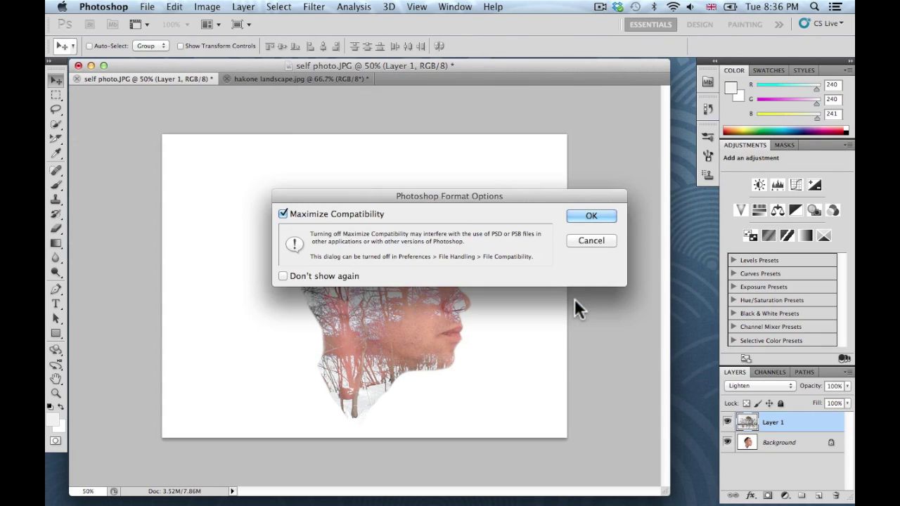
pyautogui.click(586, 216)
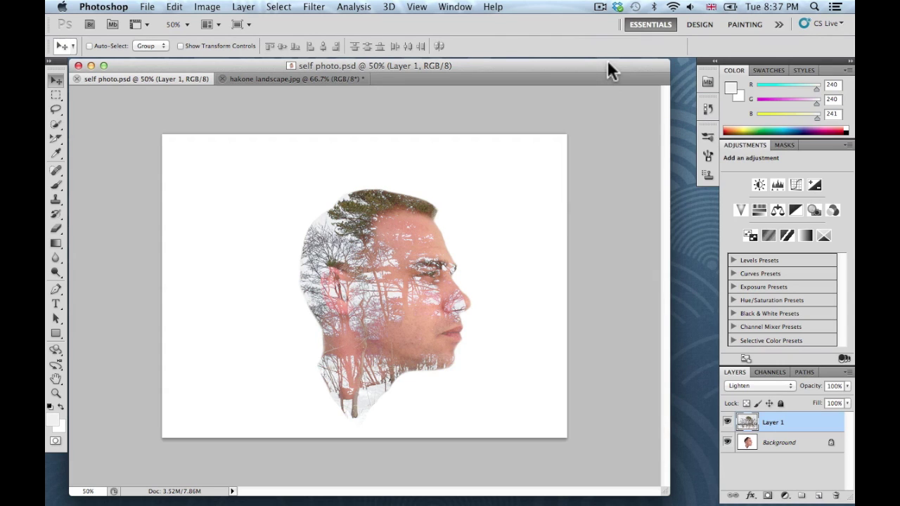
# Step: Quit Photoshop, saving changes to hakone landscape.jpg with the default JPEG options
pyautogui.press('super+q')
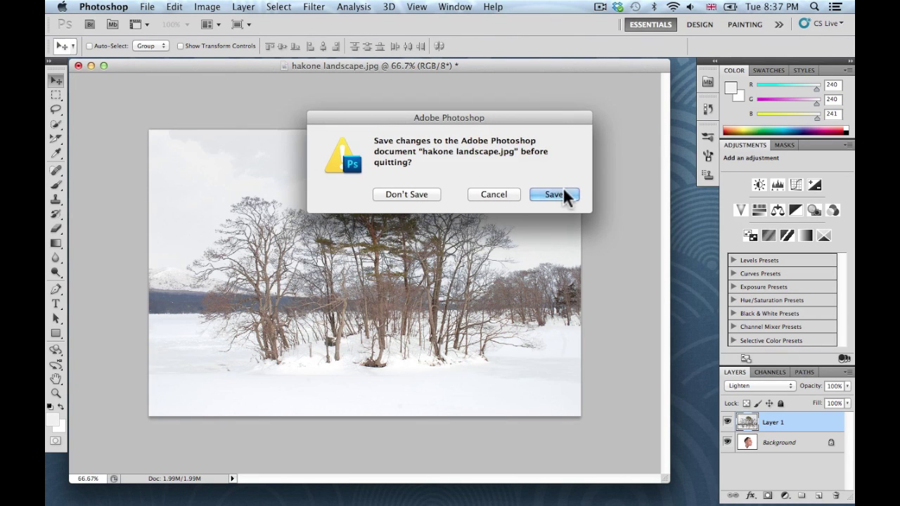
pyautogui.click(564, 194)
pyautogui.click(536, 173)
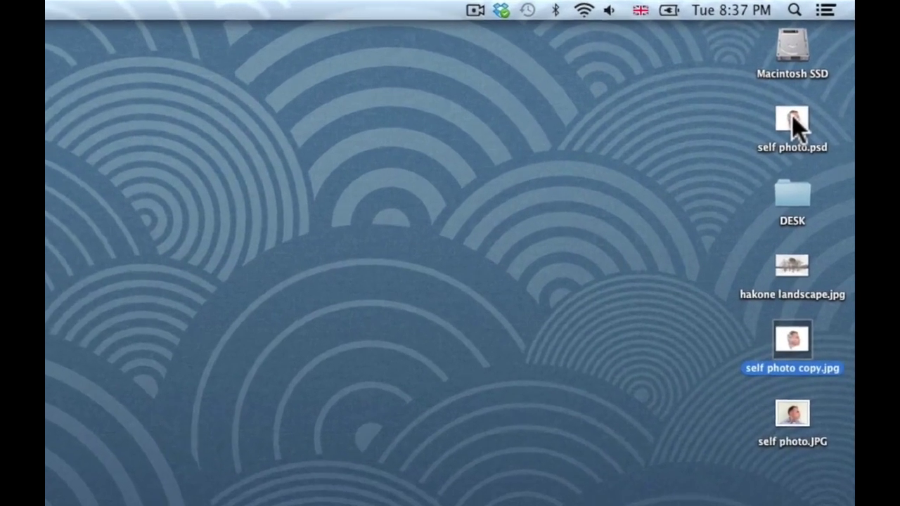
# Step: Deselect the desktop icons to view self photo.psd beside self photo copy.jpg
pyautogui.click(601, 130)
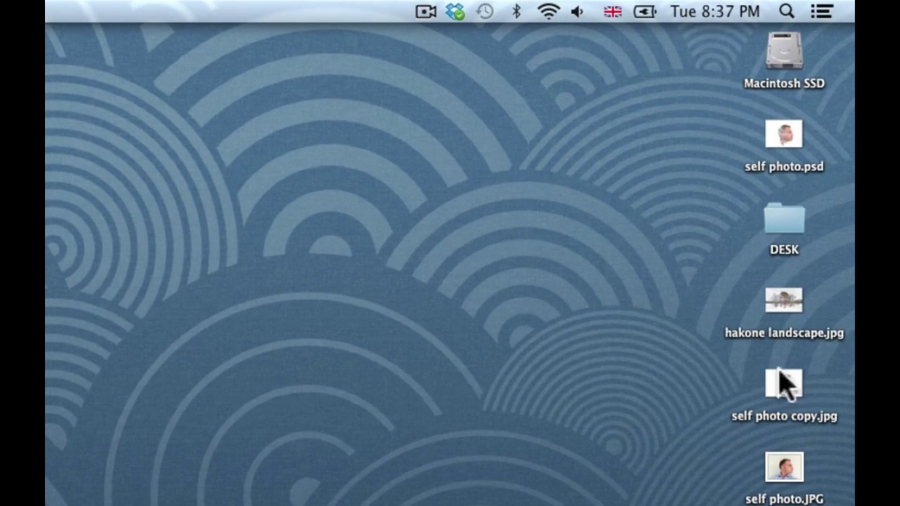